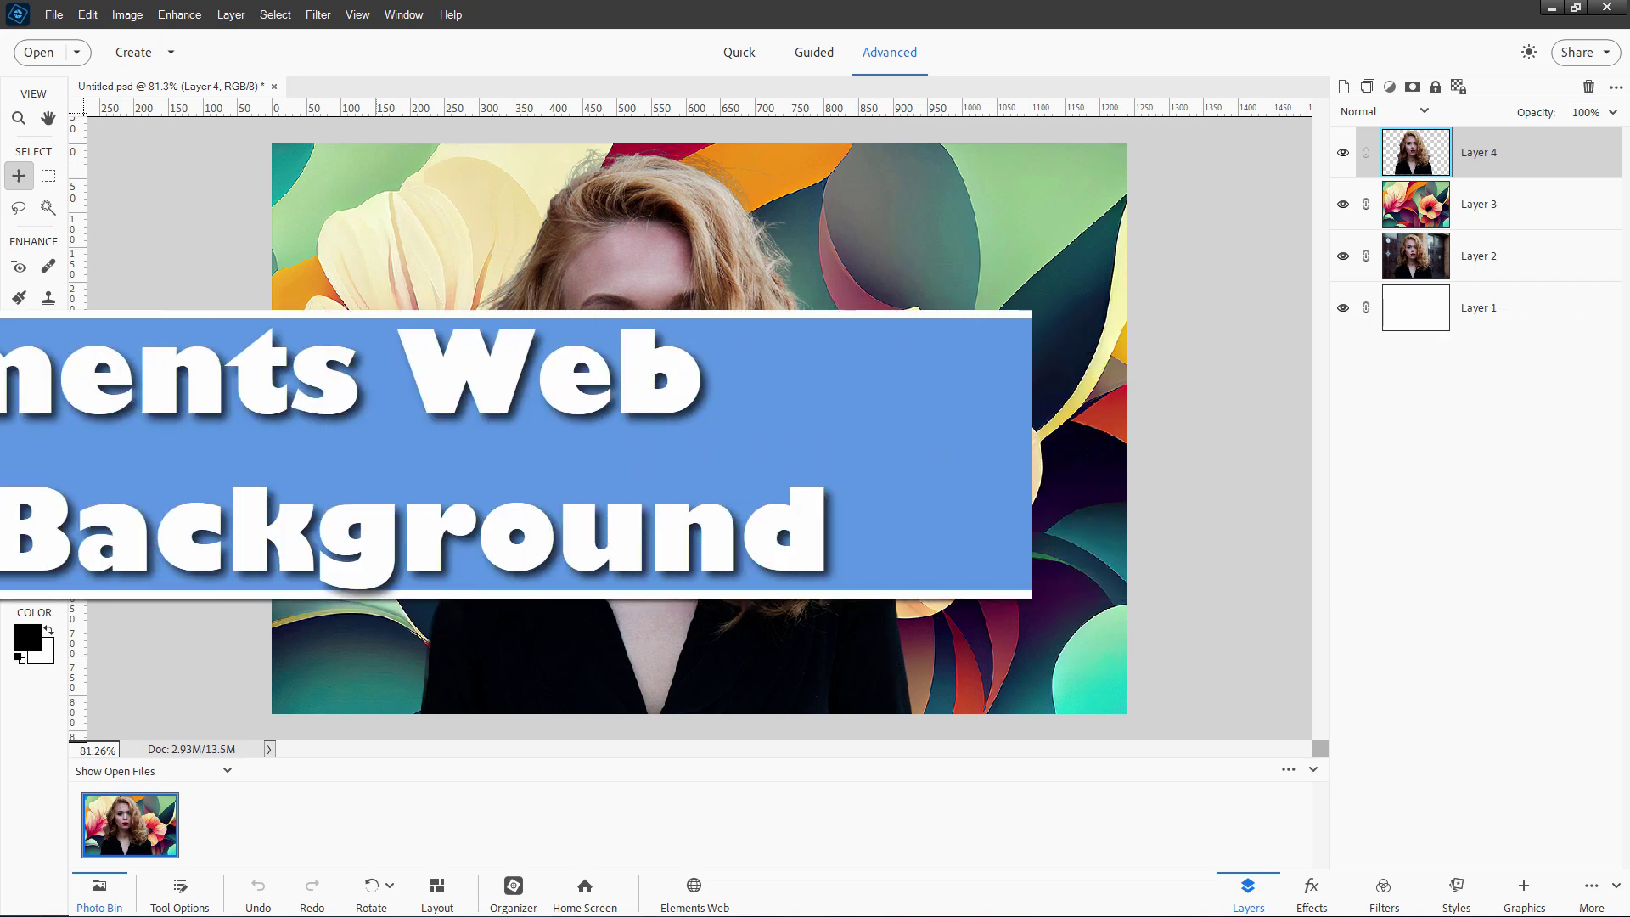
- Toggle Layer 3's flower background off and on twice to compare it with the original portrait
{"action": "left_click", "coordinate": [1343, 205]}
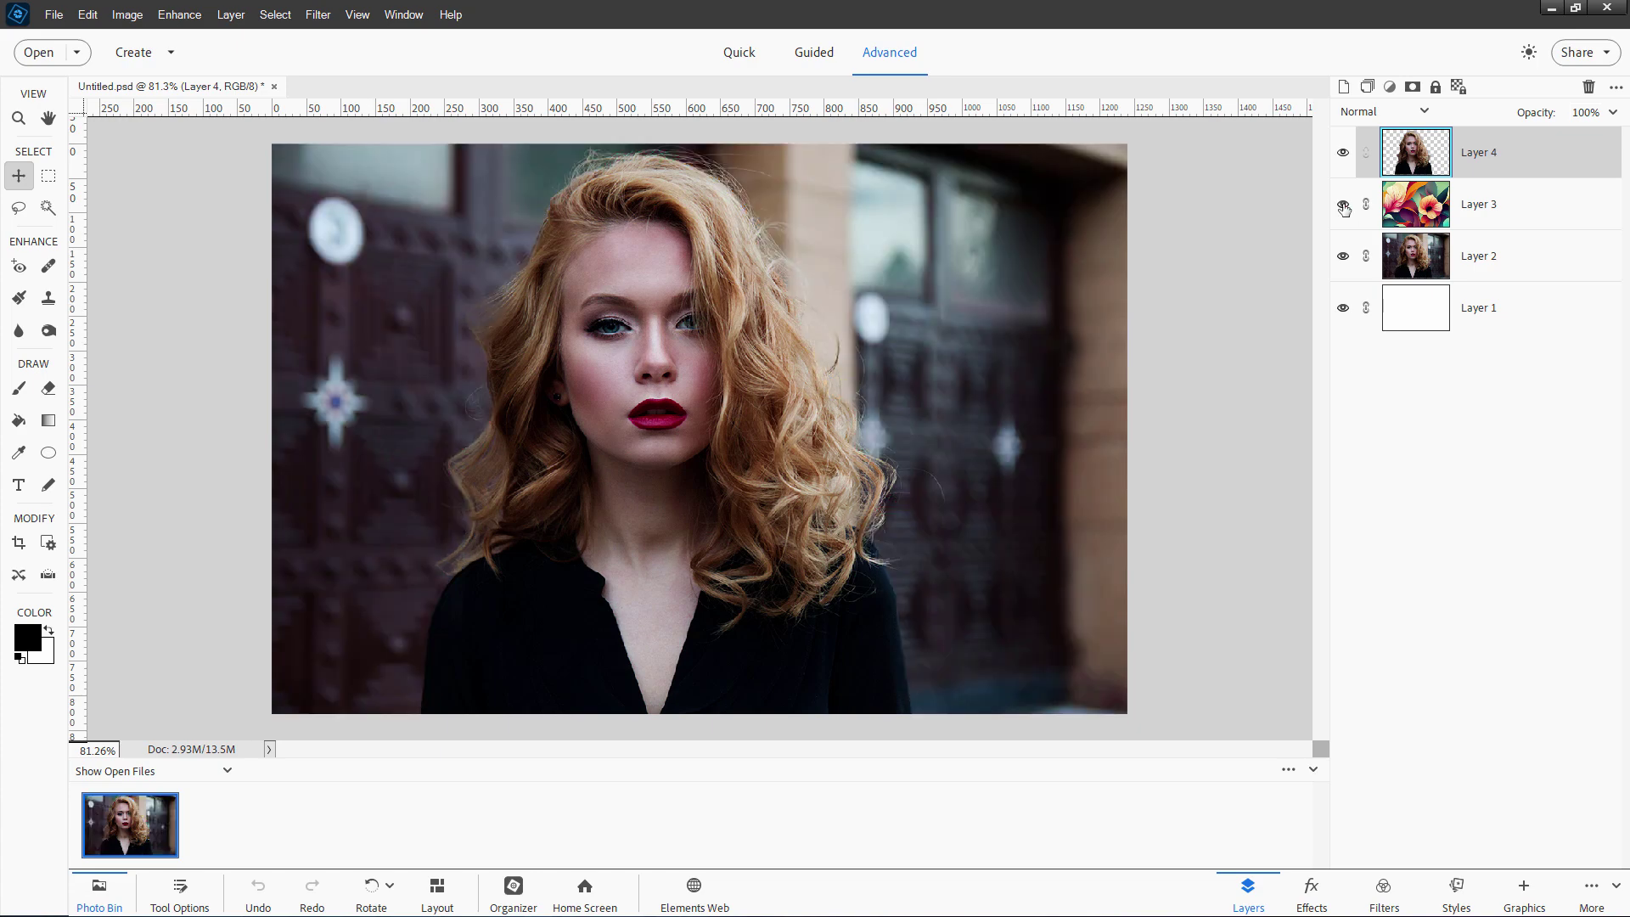
{"action": "left_click", "coordinate": [1343, 204]}
{"action": "left_click", "coordinate": [1344, 204]}
{"action": "left_click", "coordinate": [1343, 205]}
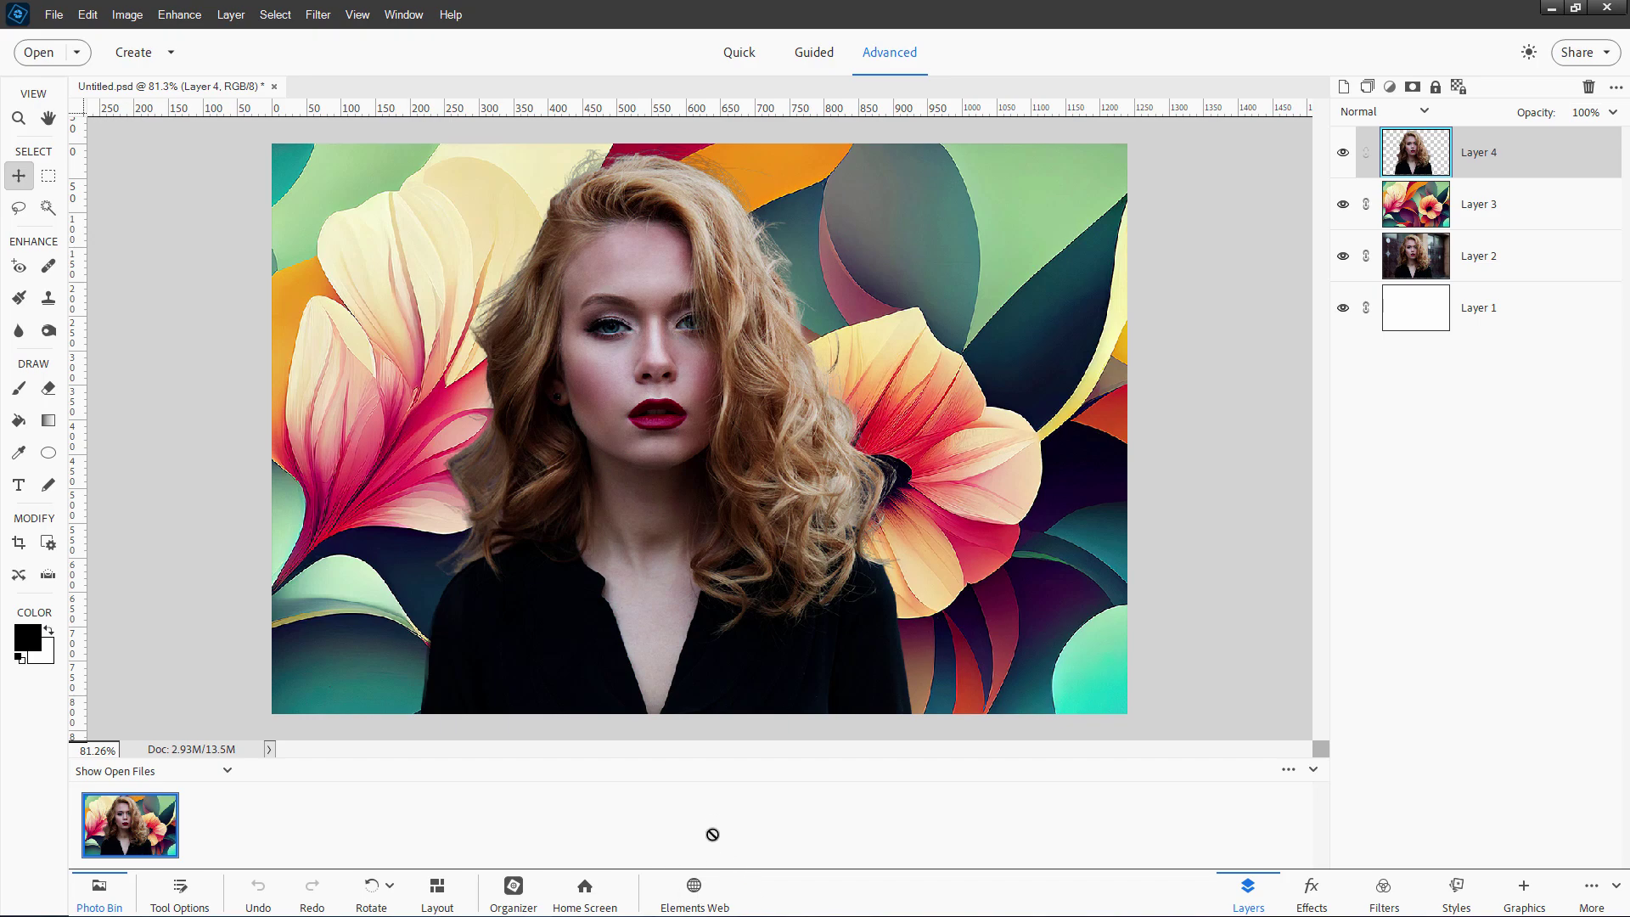
- View the Elements Web creations page, then close the flower portrait document without saving
{"action": "left_click", "coordinate": [693, 890]}
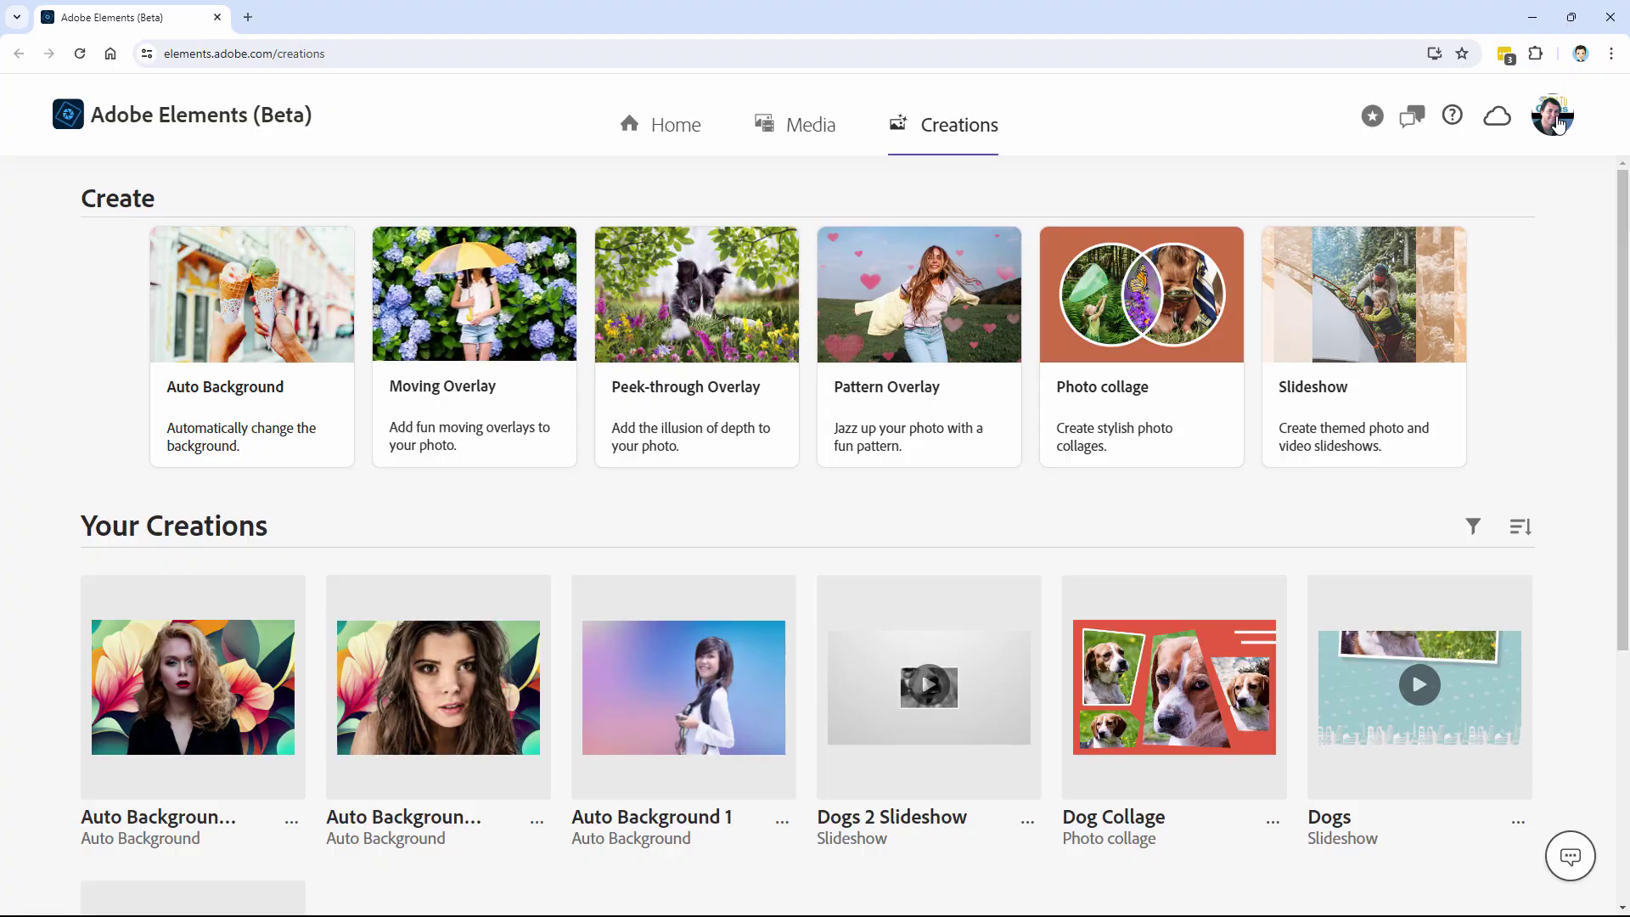
{"action": "left_click", "coordinate": [1533, 17]}
{"action": "left_click", "coordinate": [277, 86]}
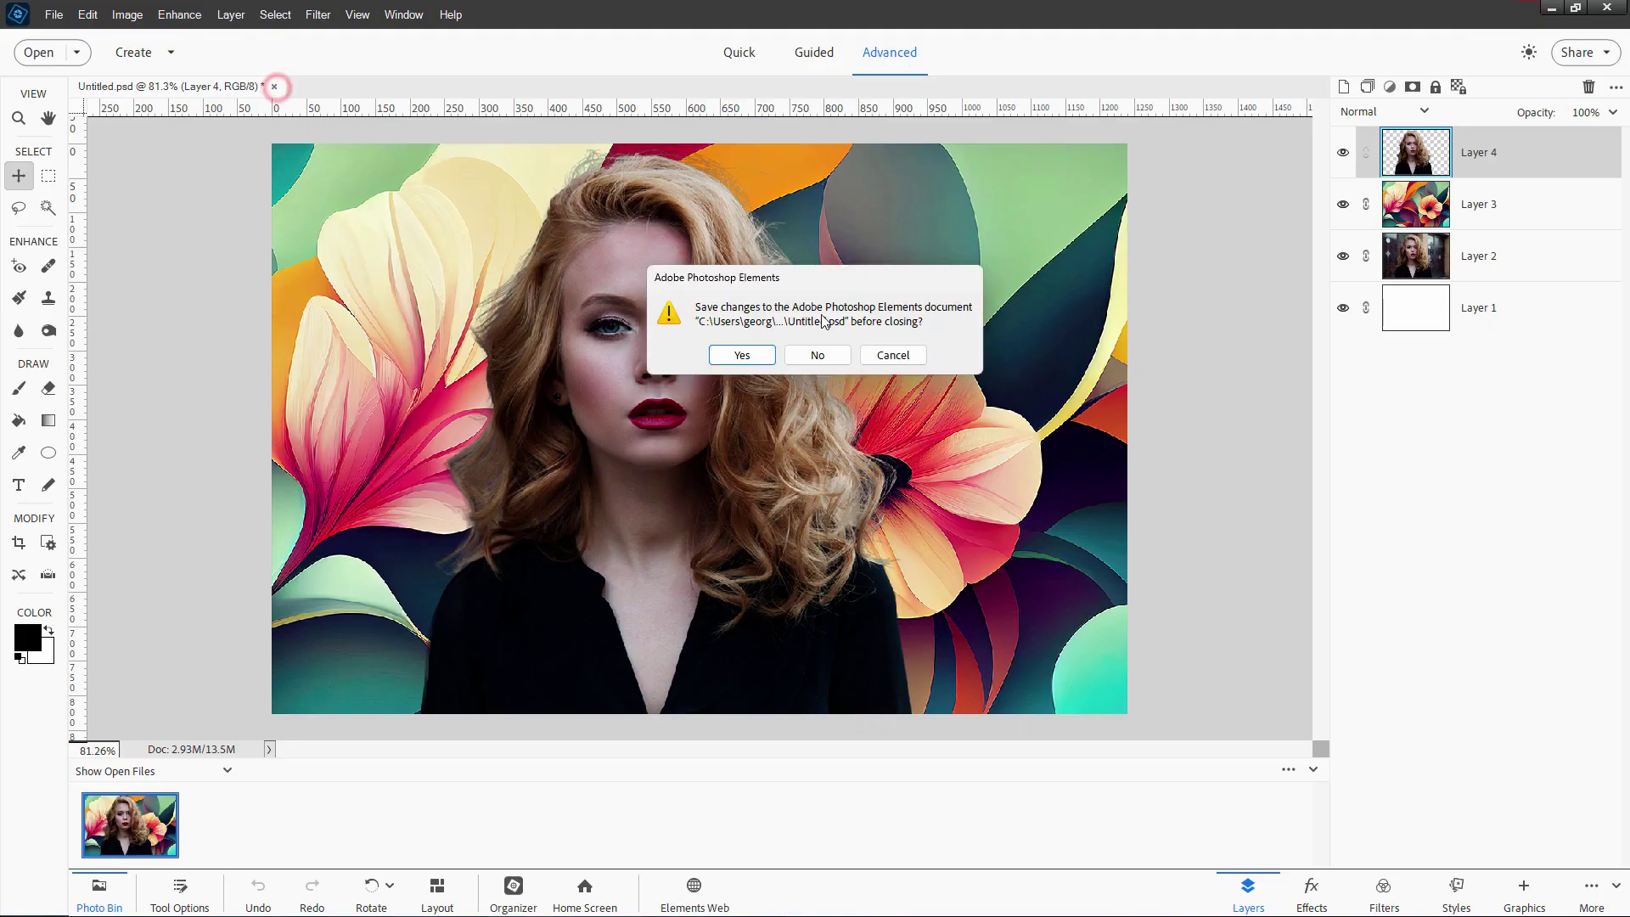
{"action": "left_click", "coordinate": [820, 351]}
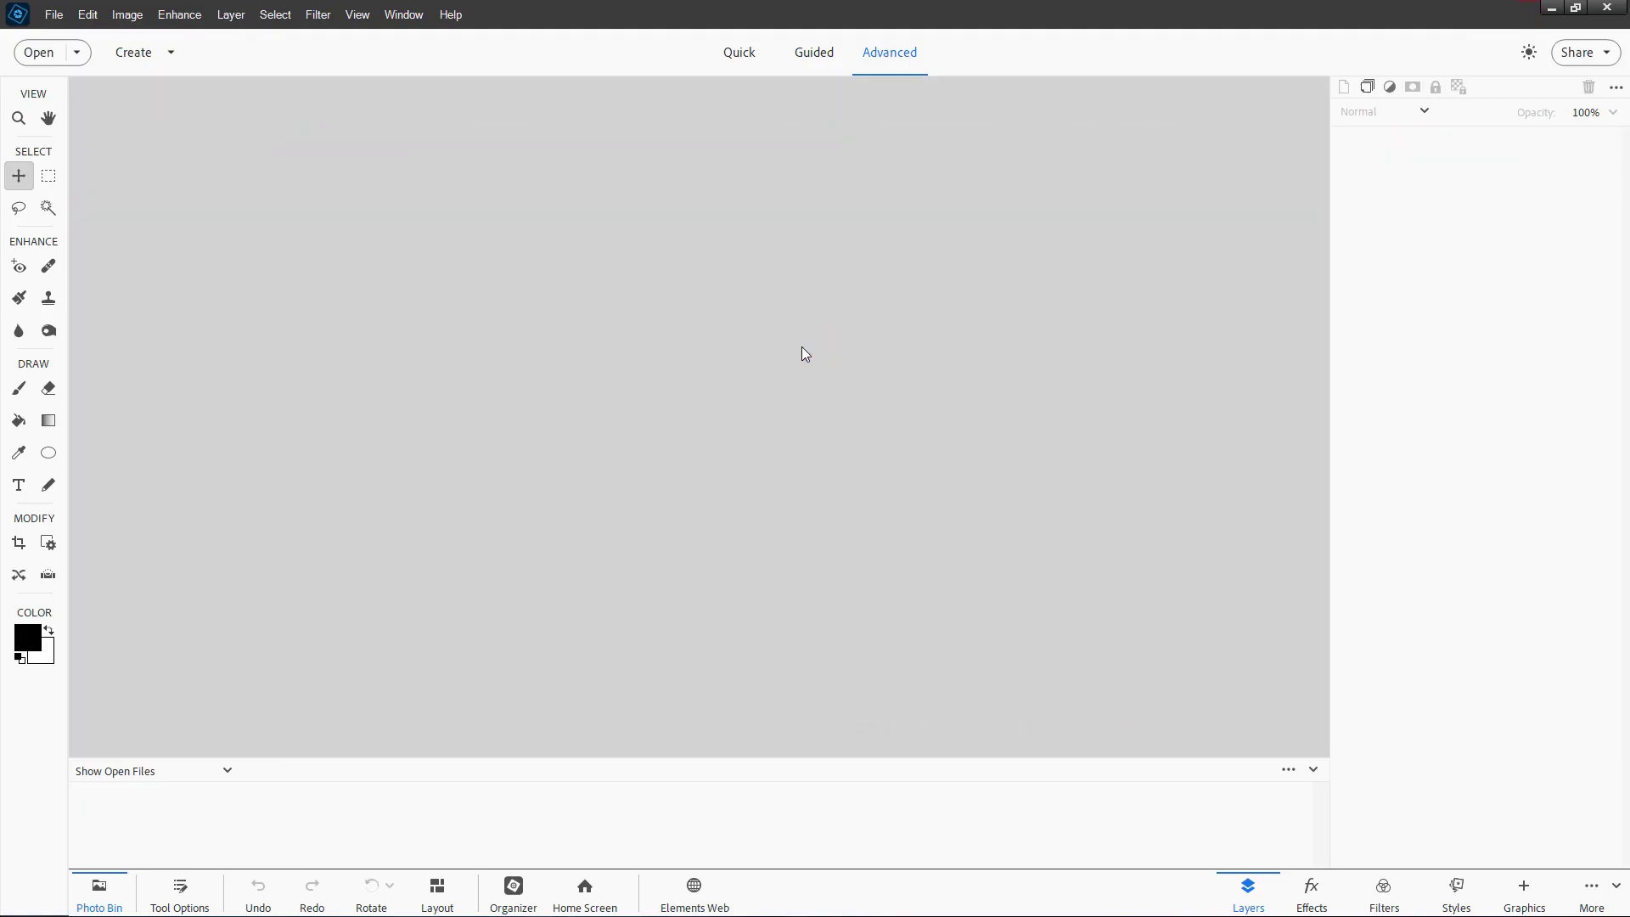
- Open Elements Web's Home page and scroll through its features and download section
{"action": "left_click", "coordinate": [683, 898]}
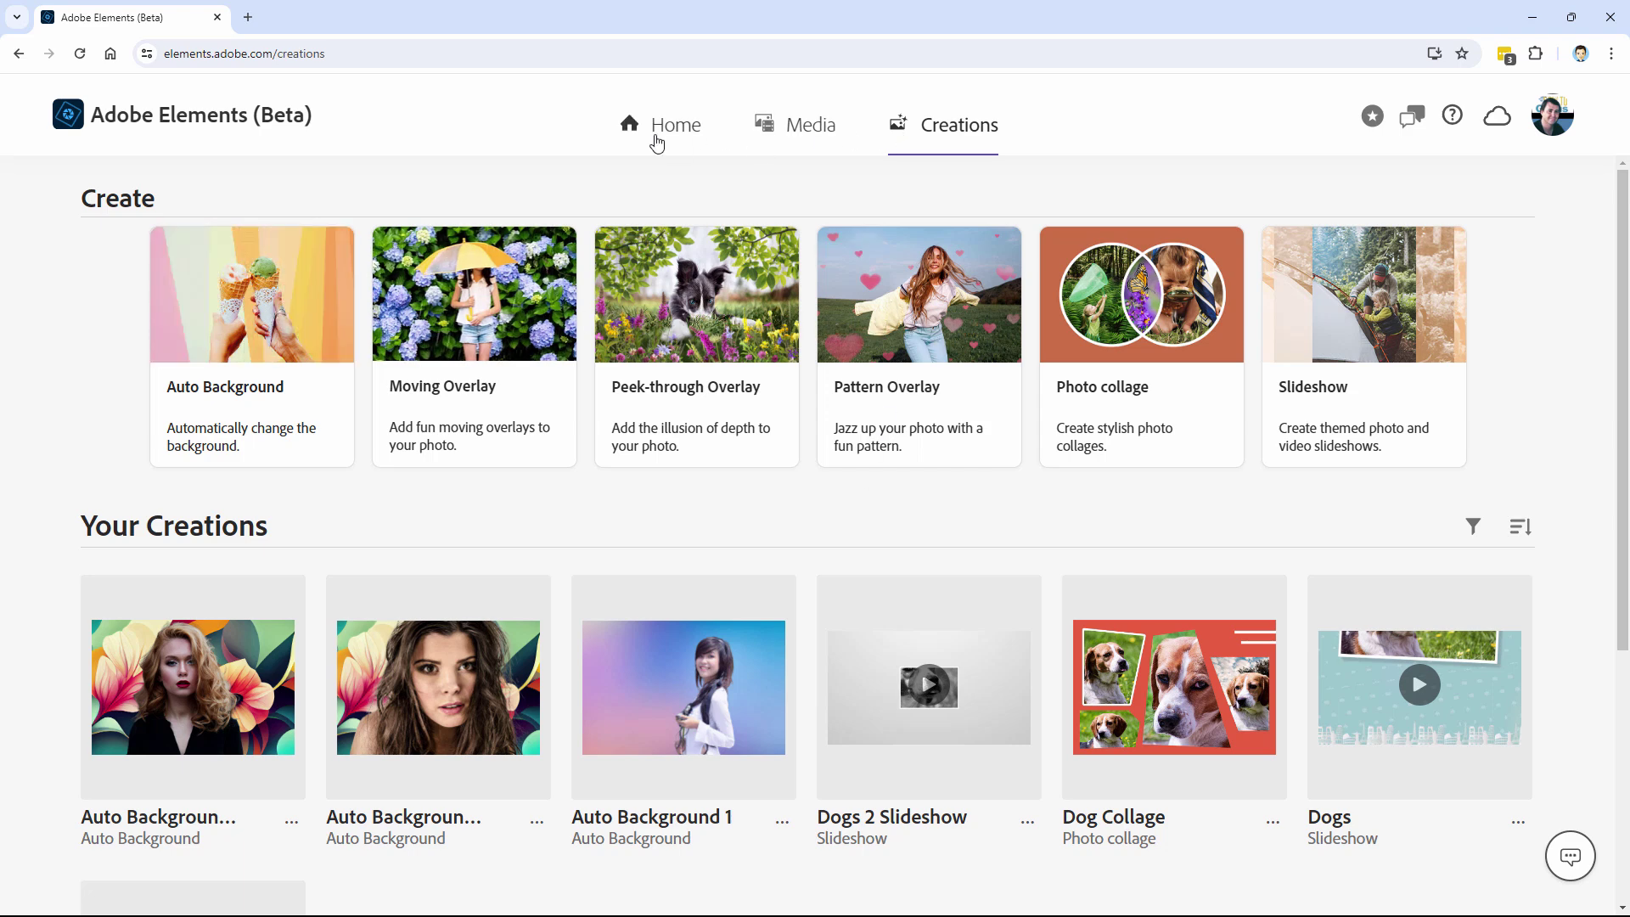
{"action": "left_click", "coordinate": [685, 127]}
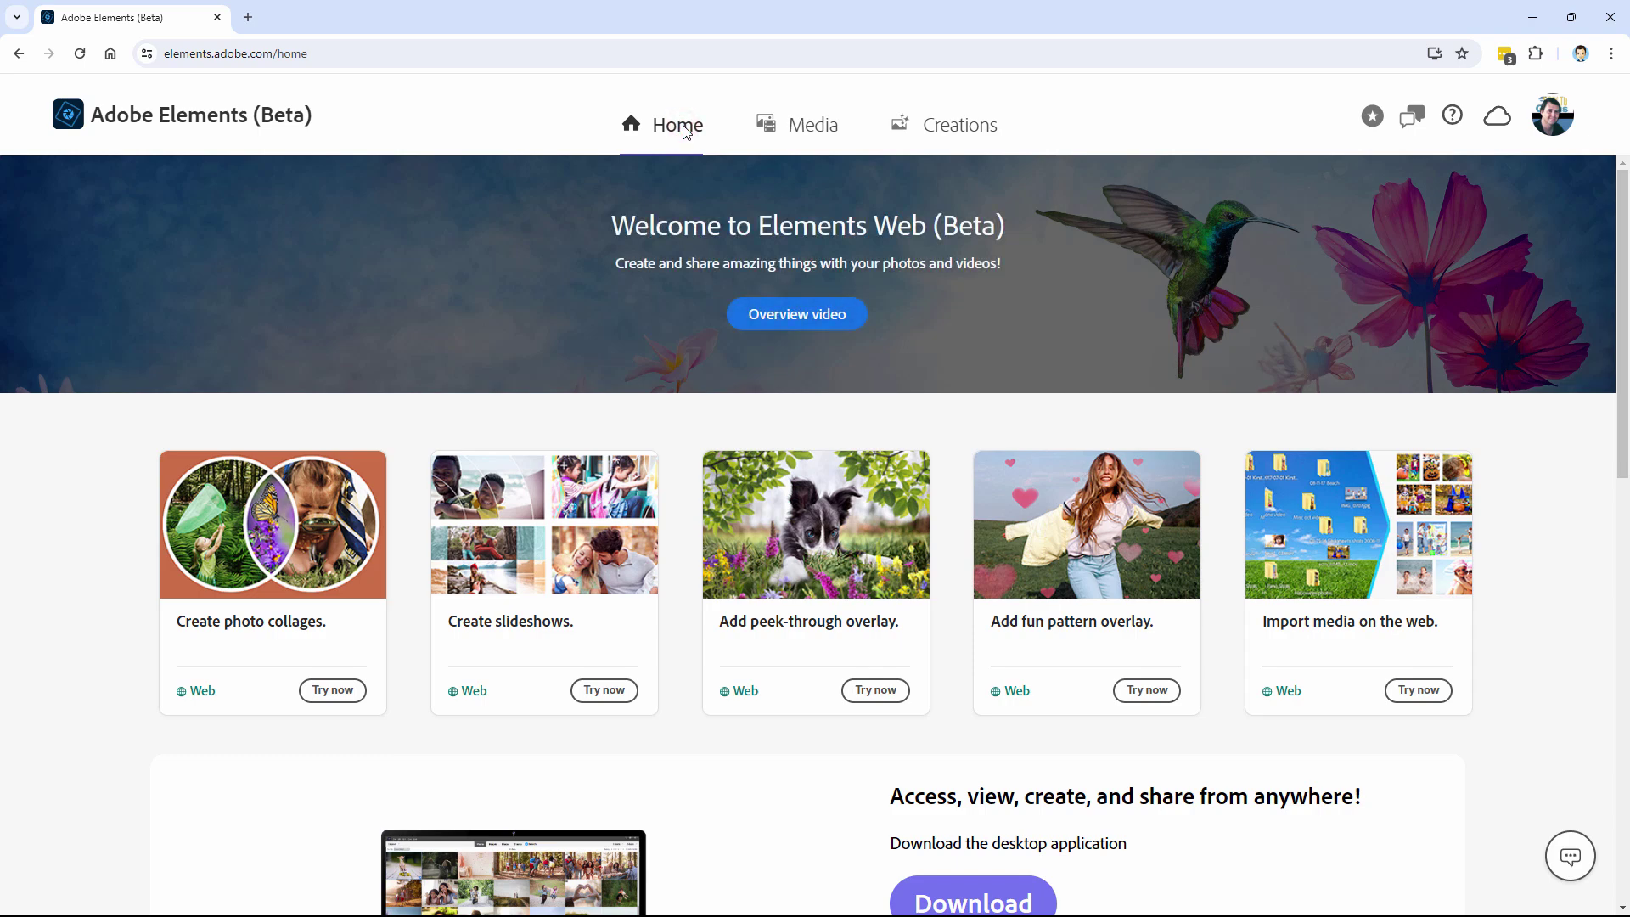
{"action": "scroll", "coordinate": [712, 378], "scroll_direction": "down", "scroll_amount": 5}
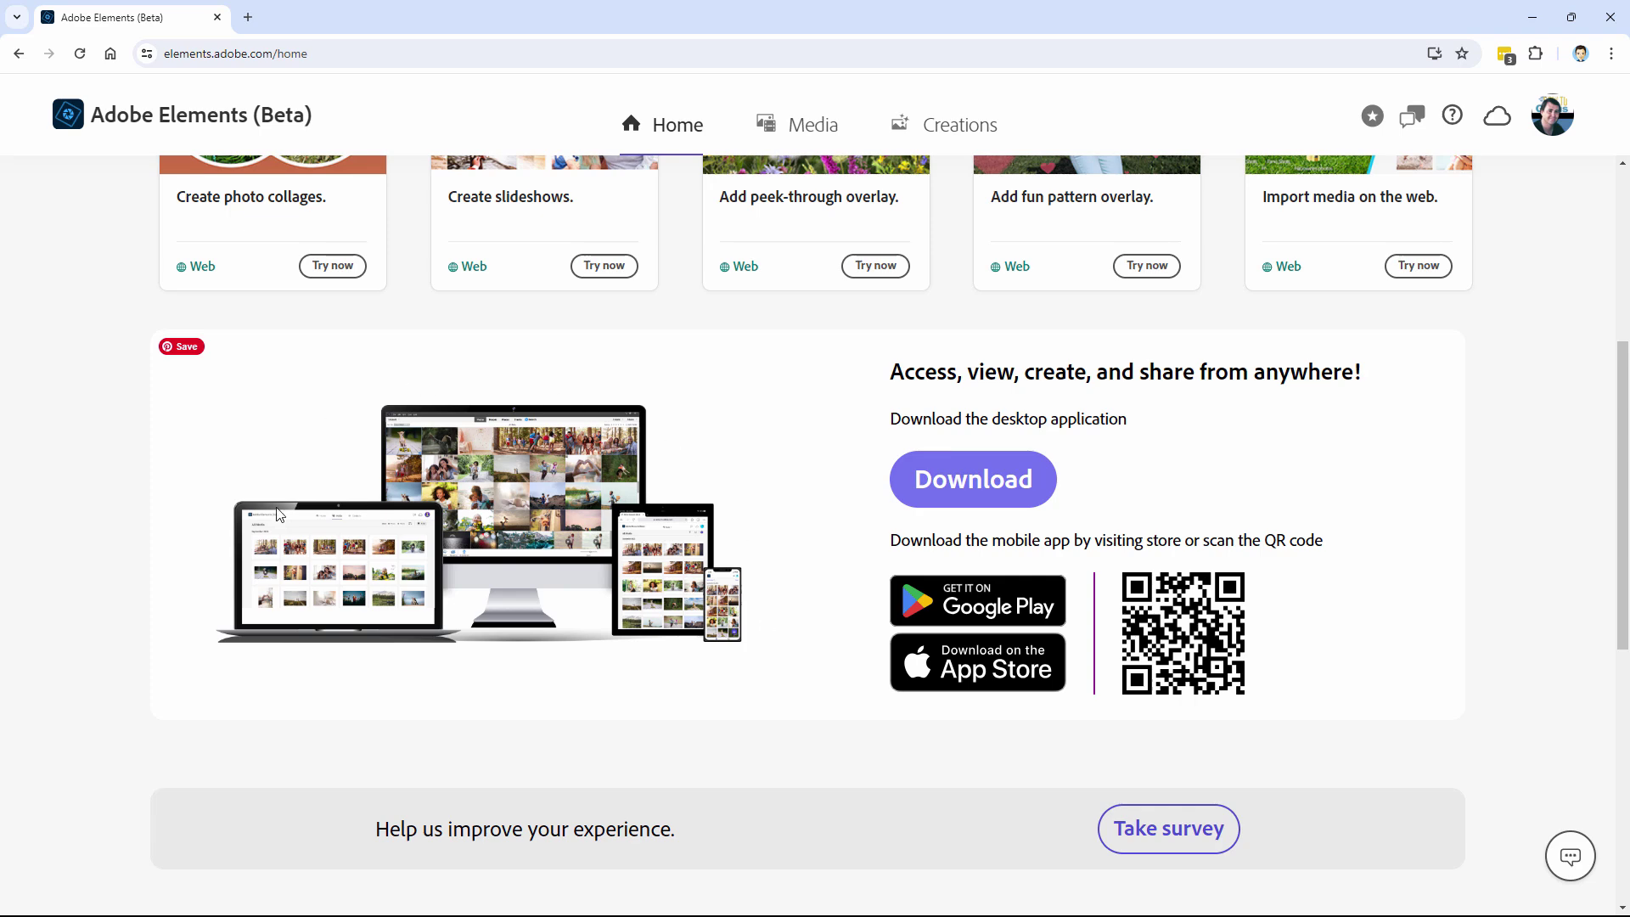
{"action": "scroll", "coordinate": [802, 613], "scroll_direction": "up", "scroll_amount": 5}
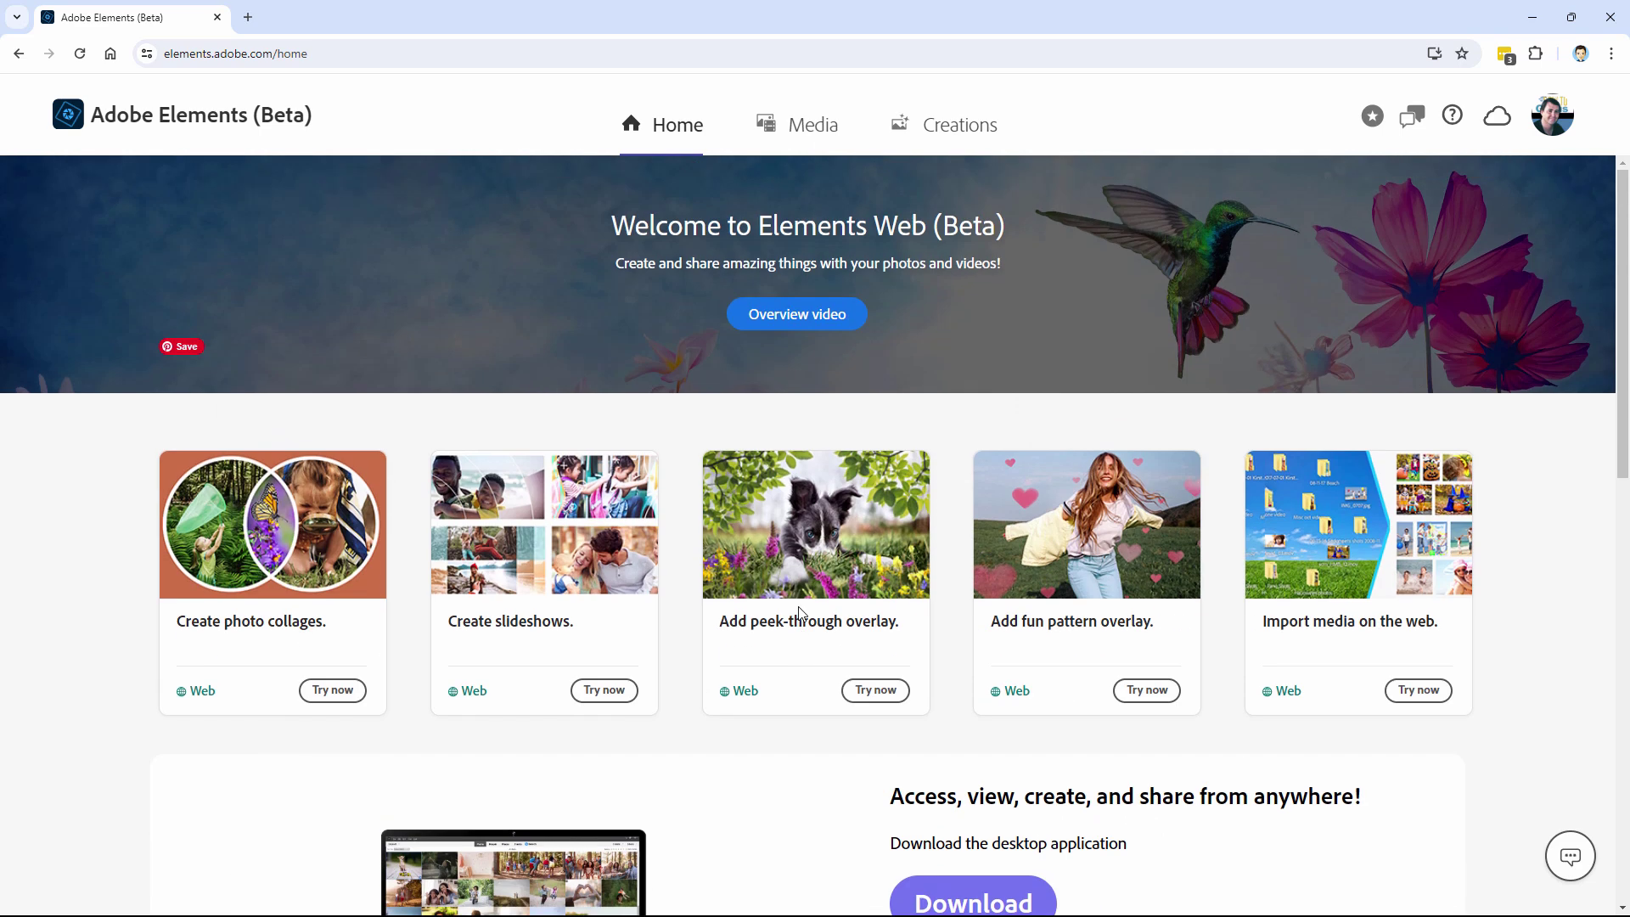
- Browse the All Media library grid, then start adding a photo and cancel the Open dialog
{"action": "left_click", "coordinate": [811, 127]}
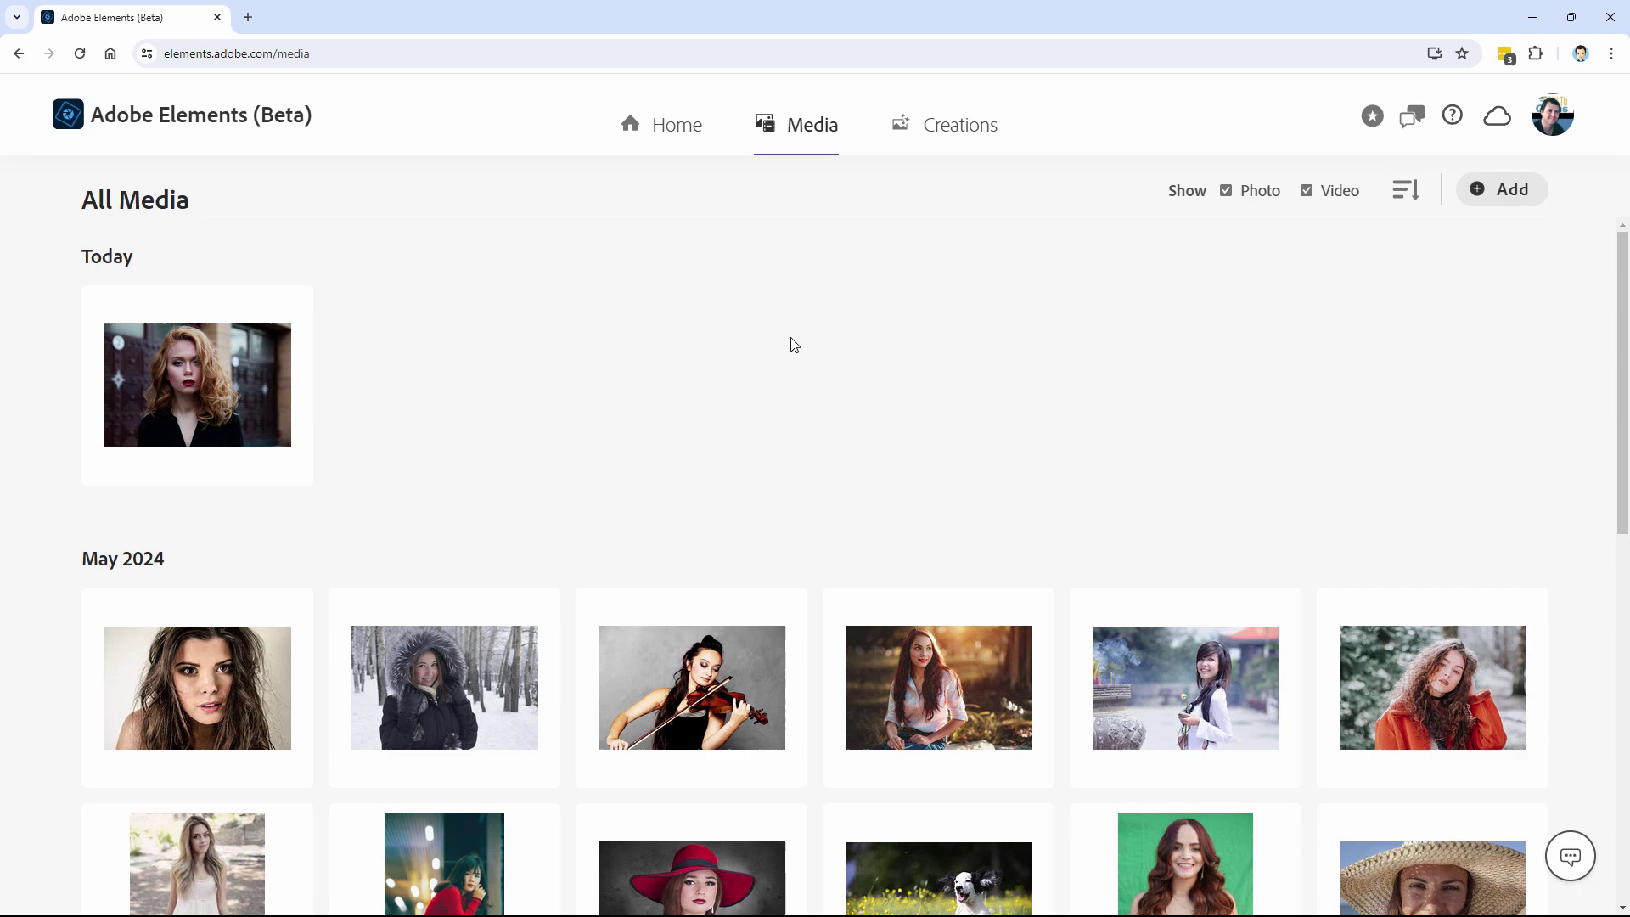
{"action": "scroll", "coordinate": [710, 415], "scroll_direction": "down", "scroll_amount": 4}
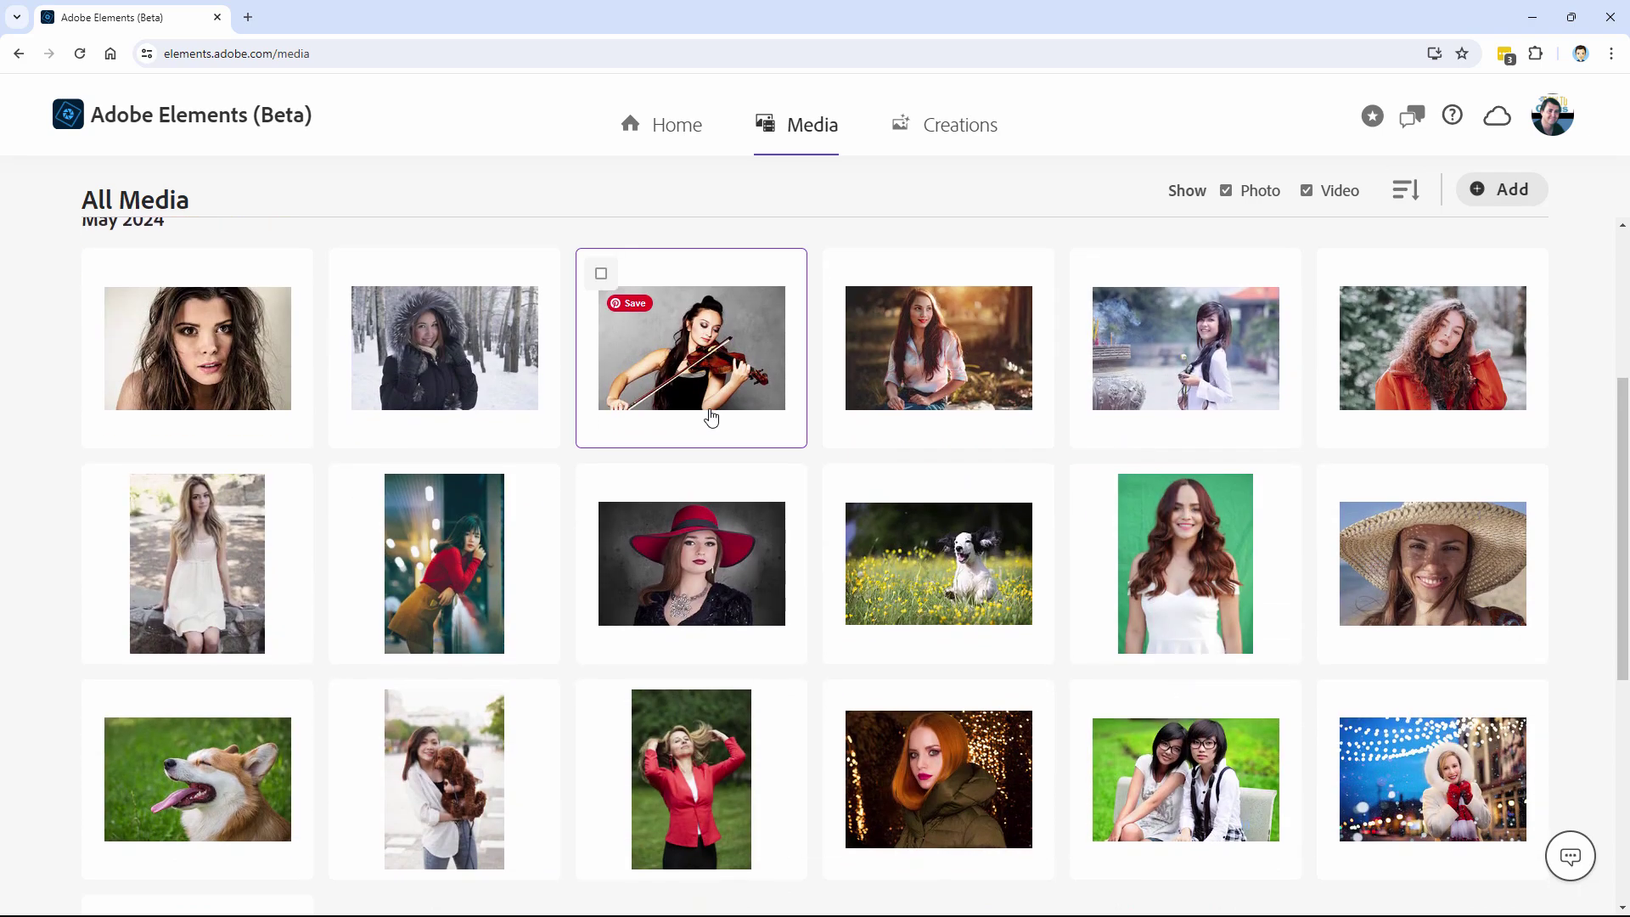
{"action": "scroll", "coordinate": [710, 419], "scroll_direction": "down", "scroll_amount": 3}
{"action": "scroll", "coordinate": [564, 435], "scroll_direction": "down", "scroll_amount": 3}
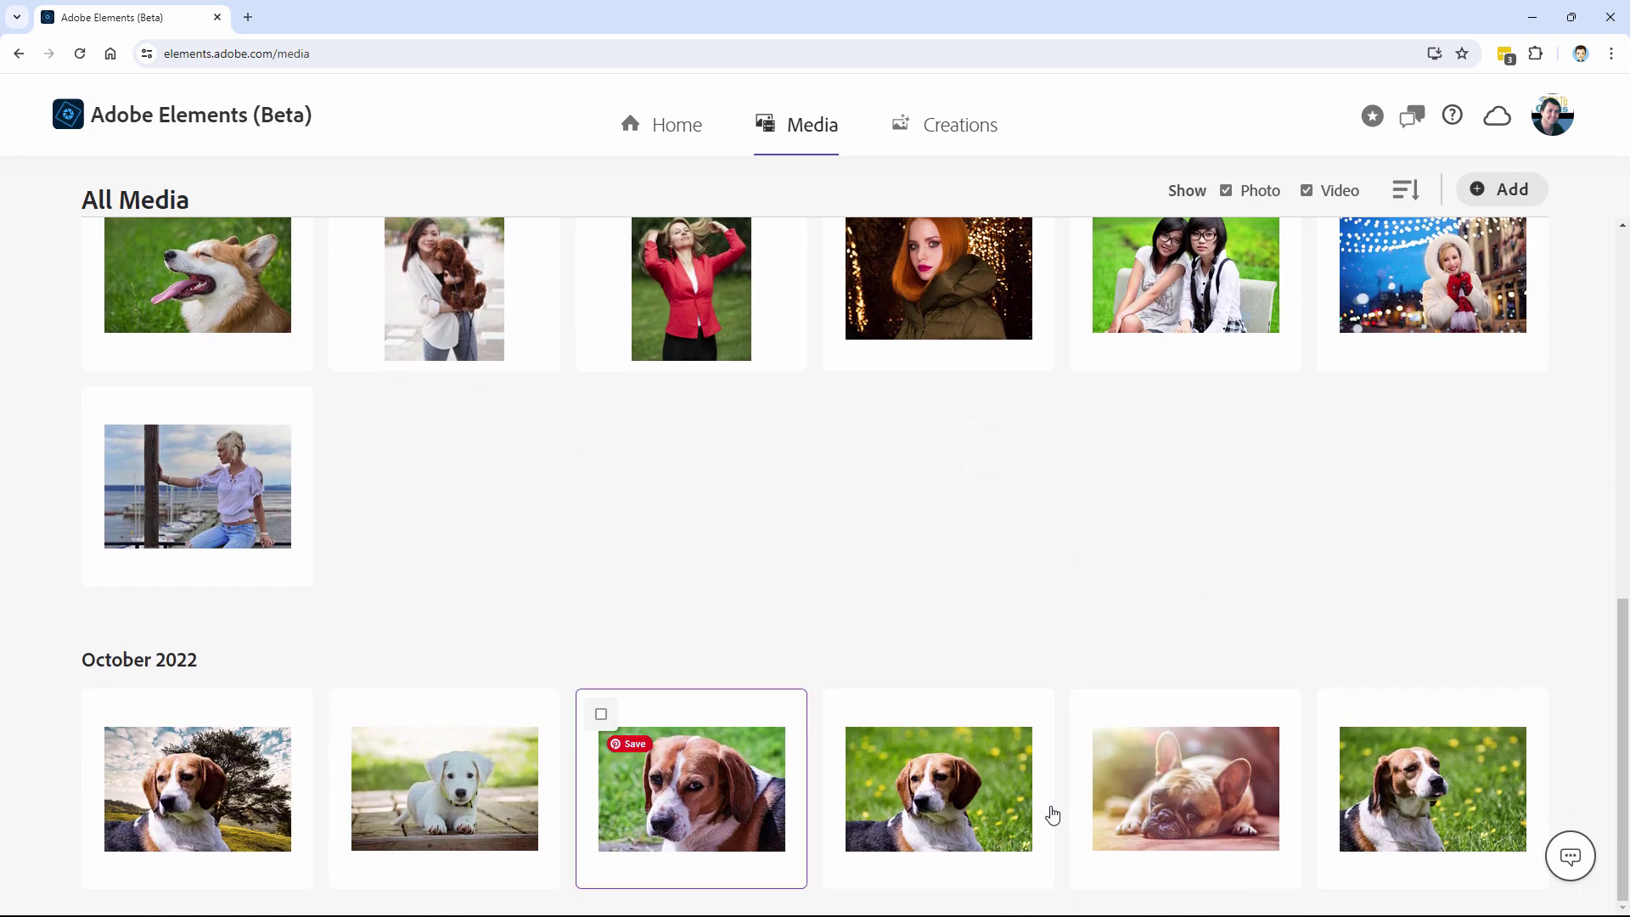
{"action": "scroll", "coordinate": [688, 604], "scroll_direction": "up", "scroll_amount": 6}
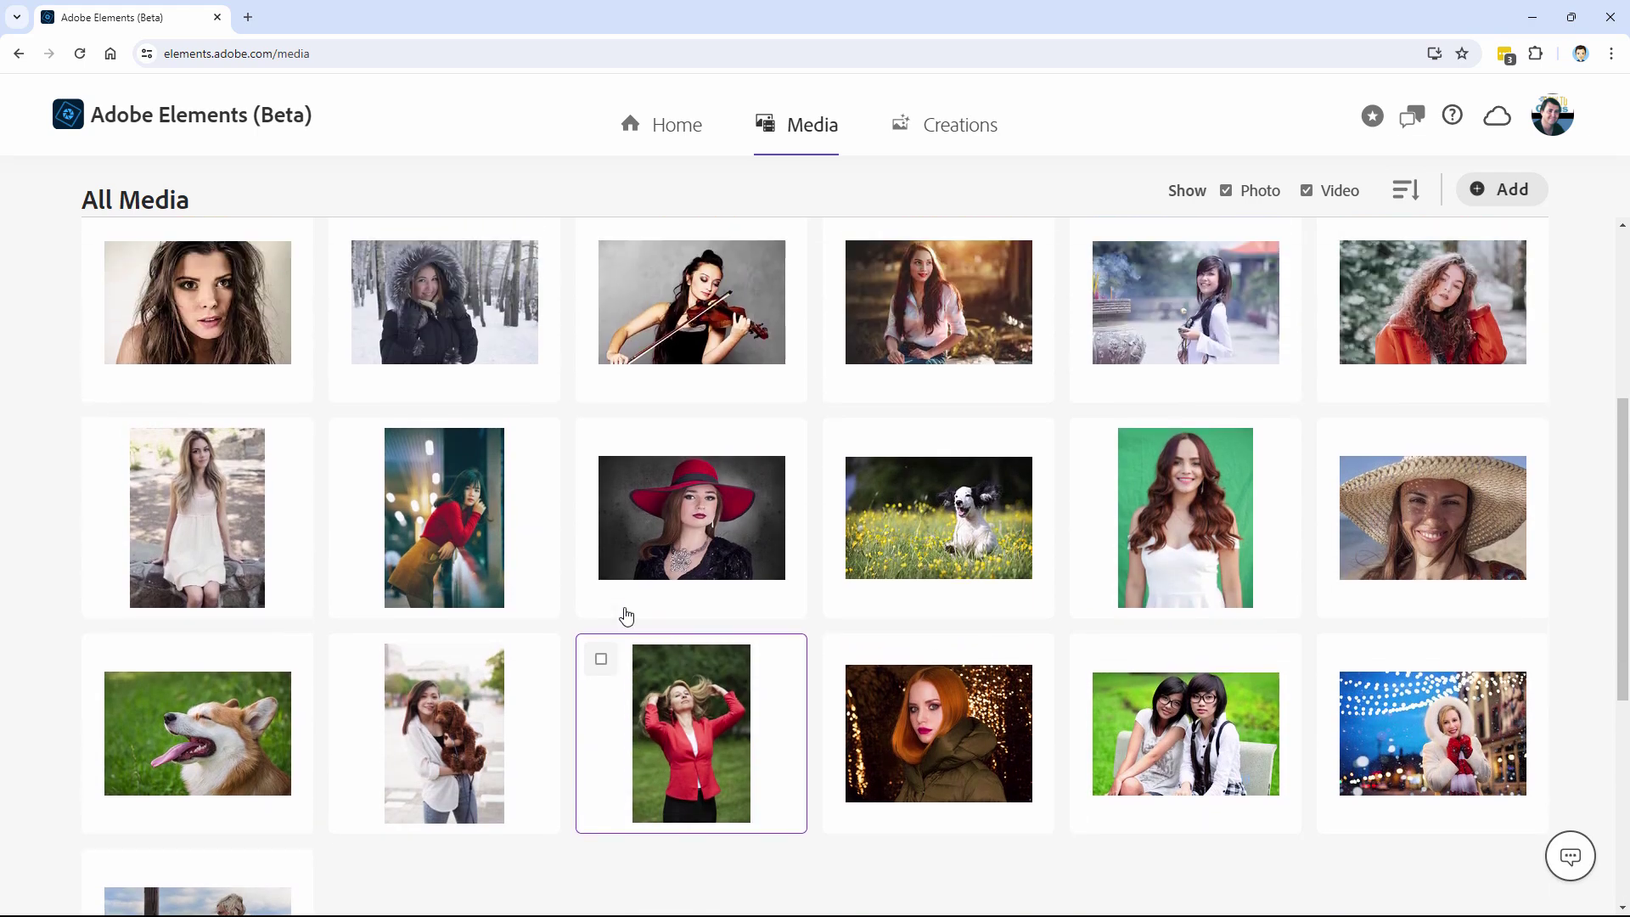
{"action": "scroll", "coordinate": [571, 631], "scroll_direction": "up", "scroll_amount": 3}
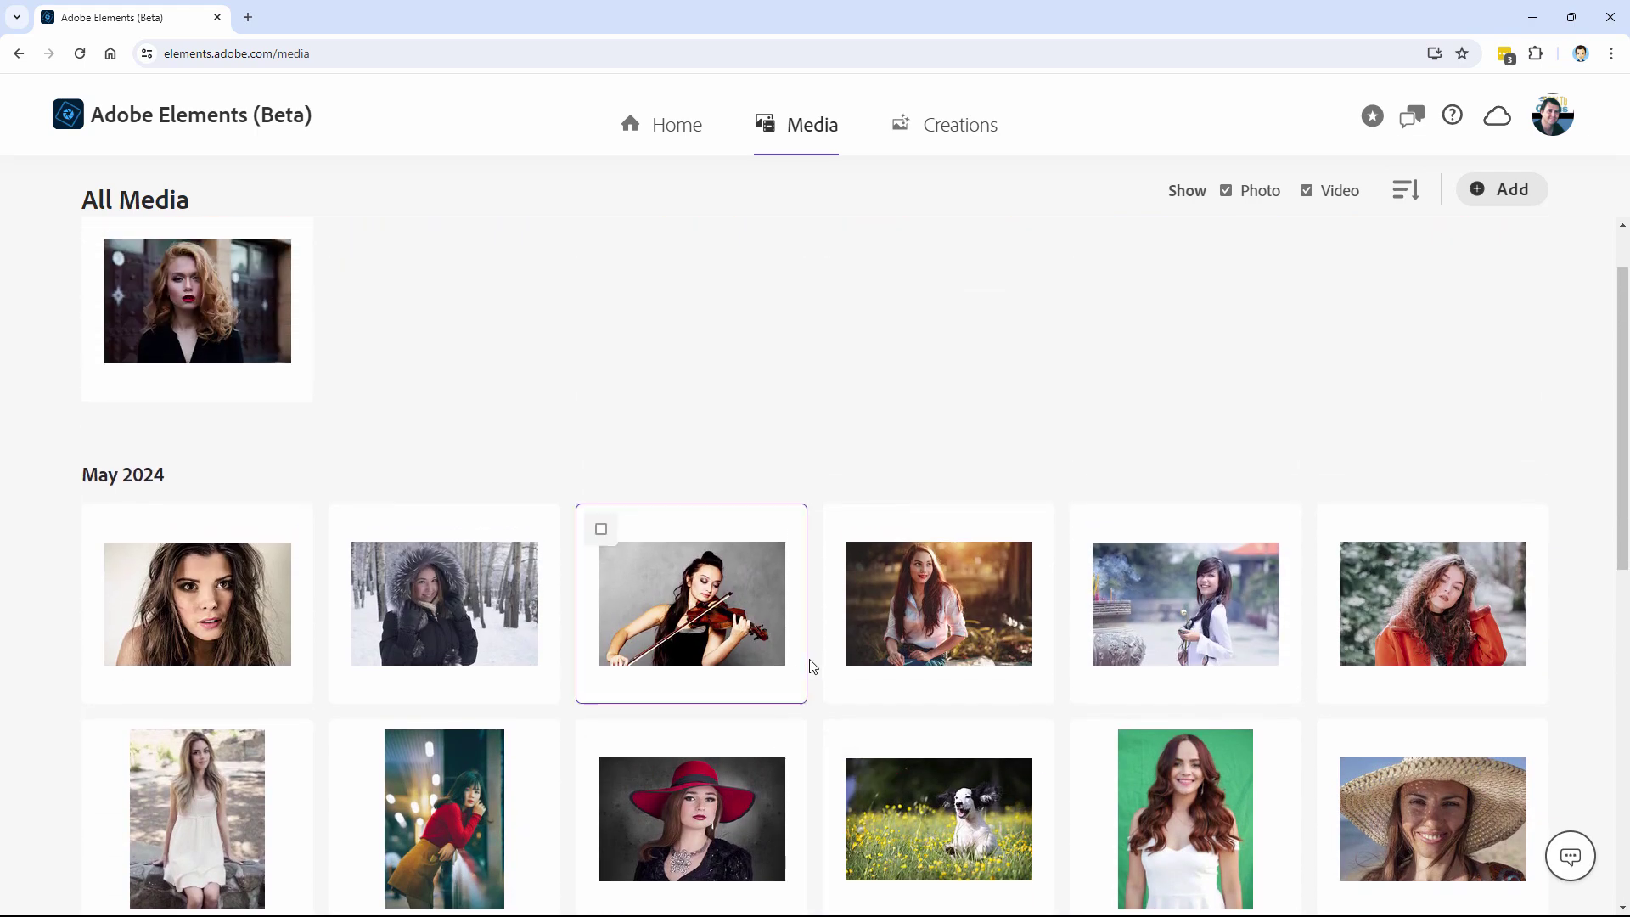
{"action": "scroll", "coordinate": [829, 662], "scroll_direction": "up", "scroll_amount": 1}
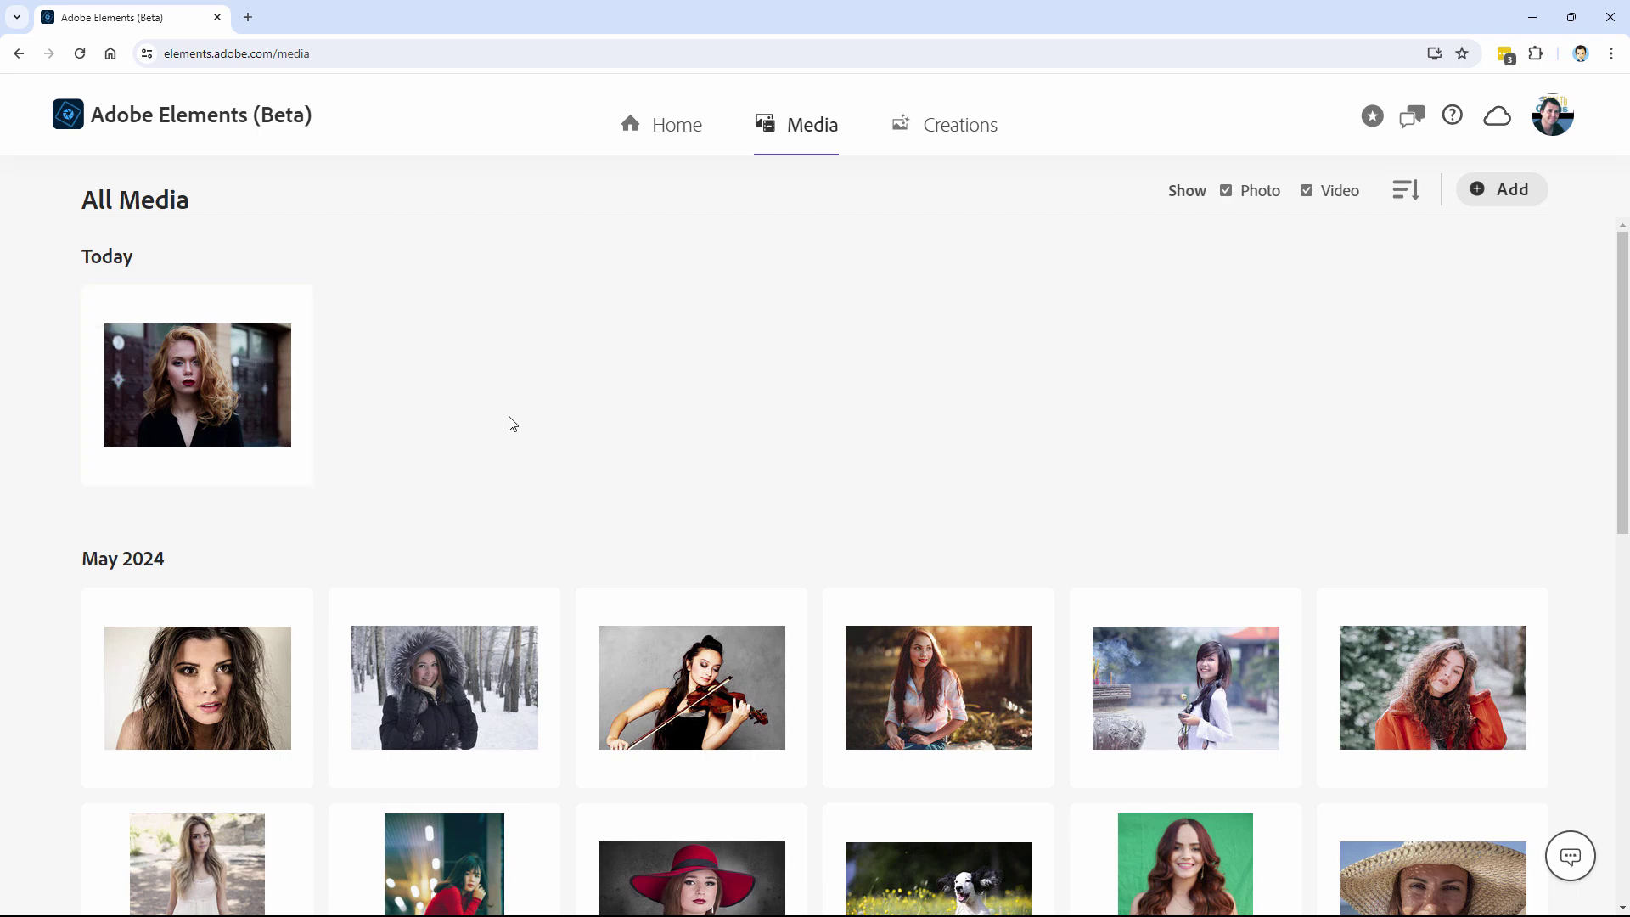
{"action": "left_click", "coordinate": [1519, 194]}
{"action": "left_click", "coordinate": [1387, 810]}
- Start an Auto Background creation from Creations and select today's portrait in Select Media
{"action": "left_click", "coordinate": [948, 129]}
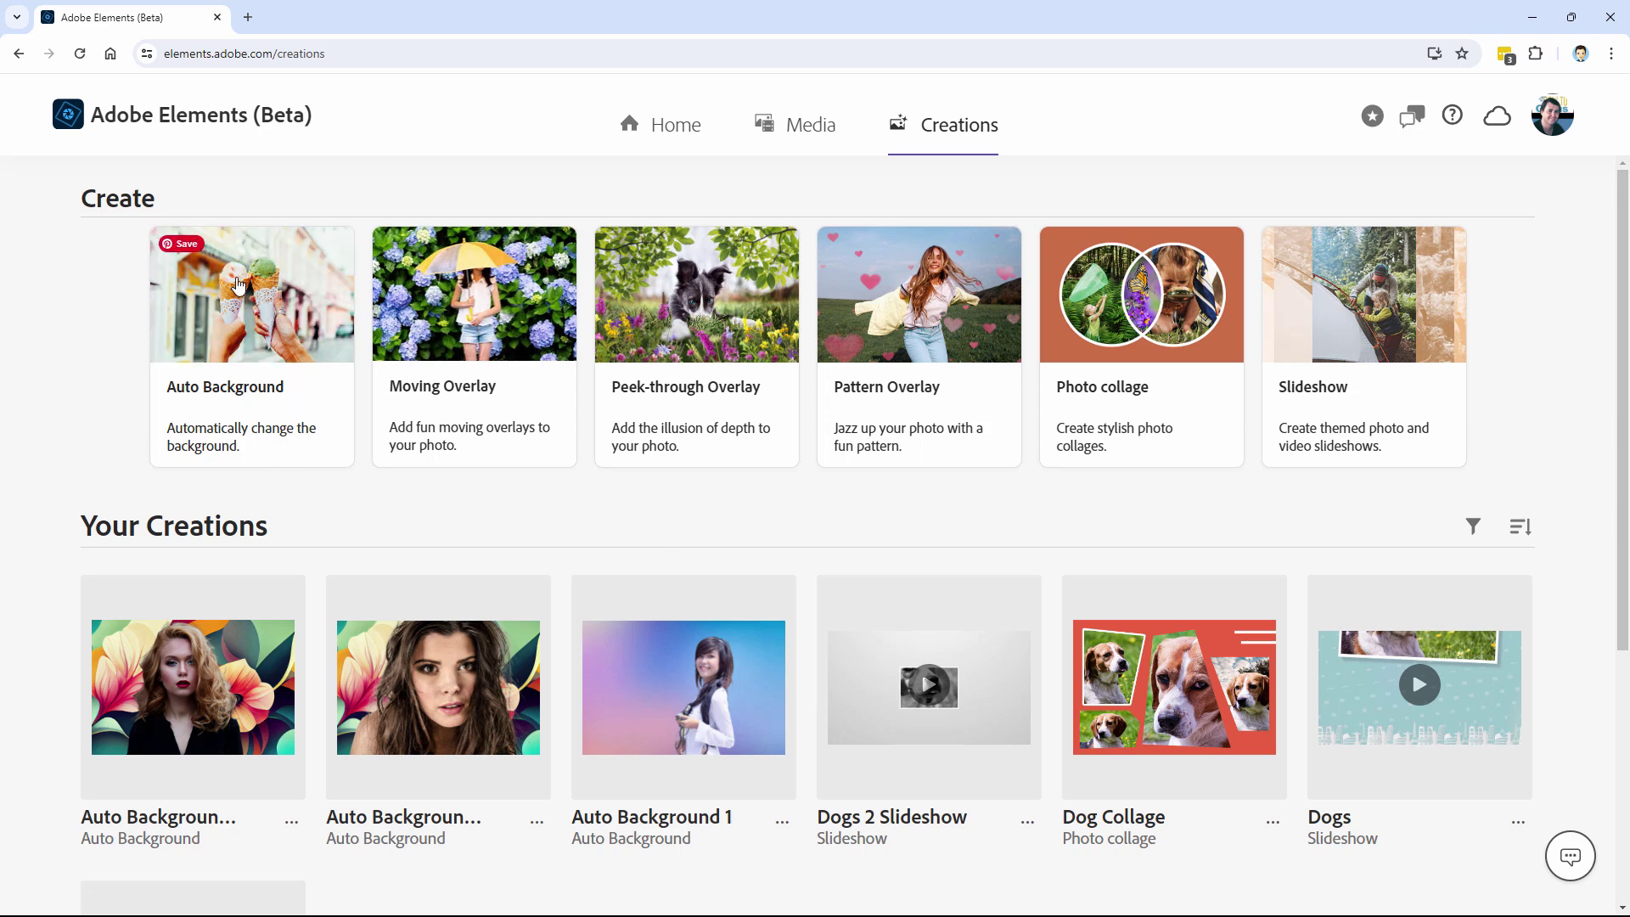
{"action": "left_click", "coordinate": [260, 329]}
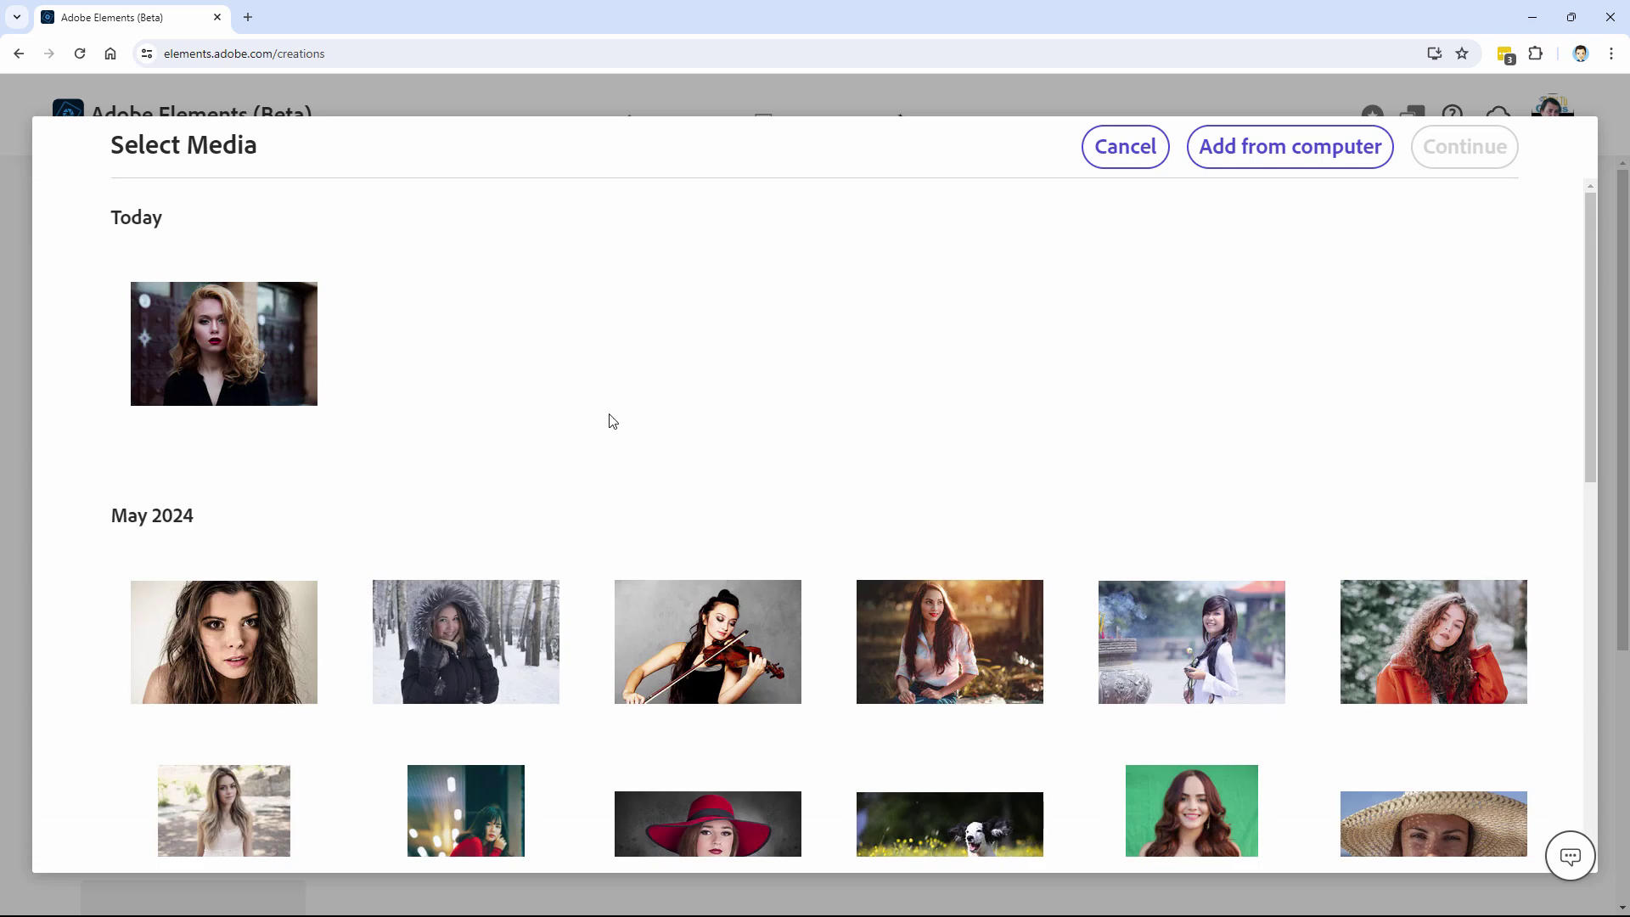
{"action": "left_click", "coordinate": [220, 348]}
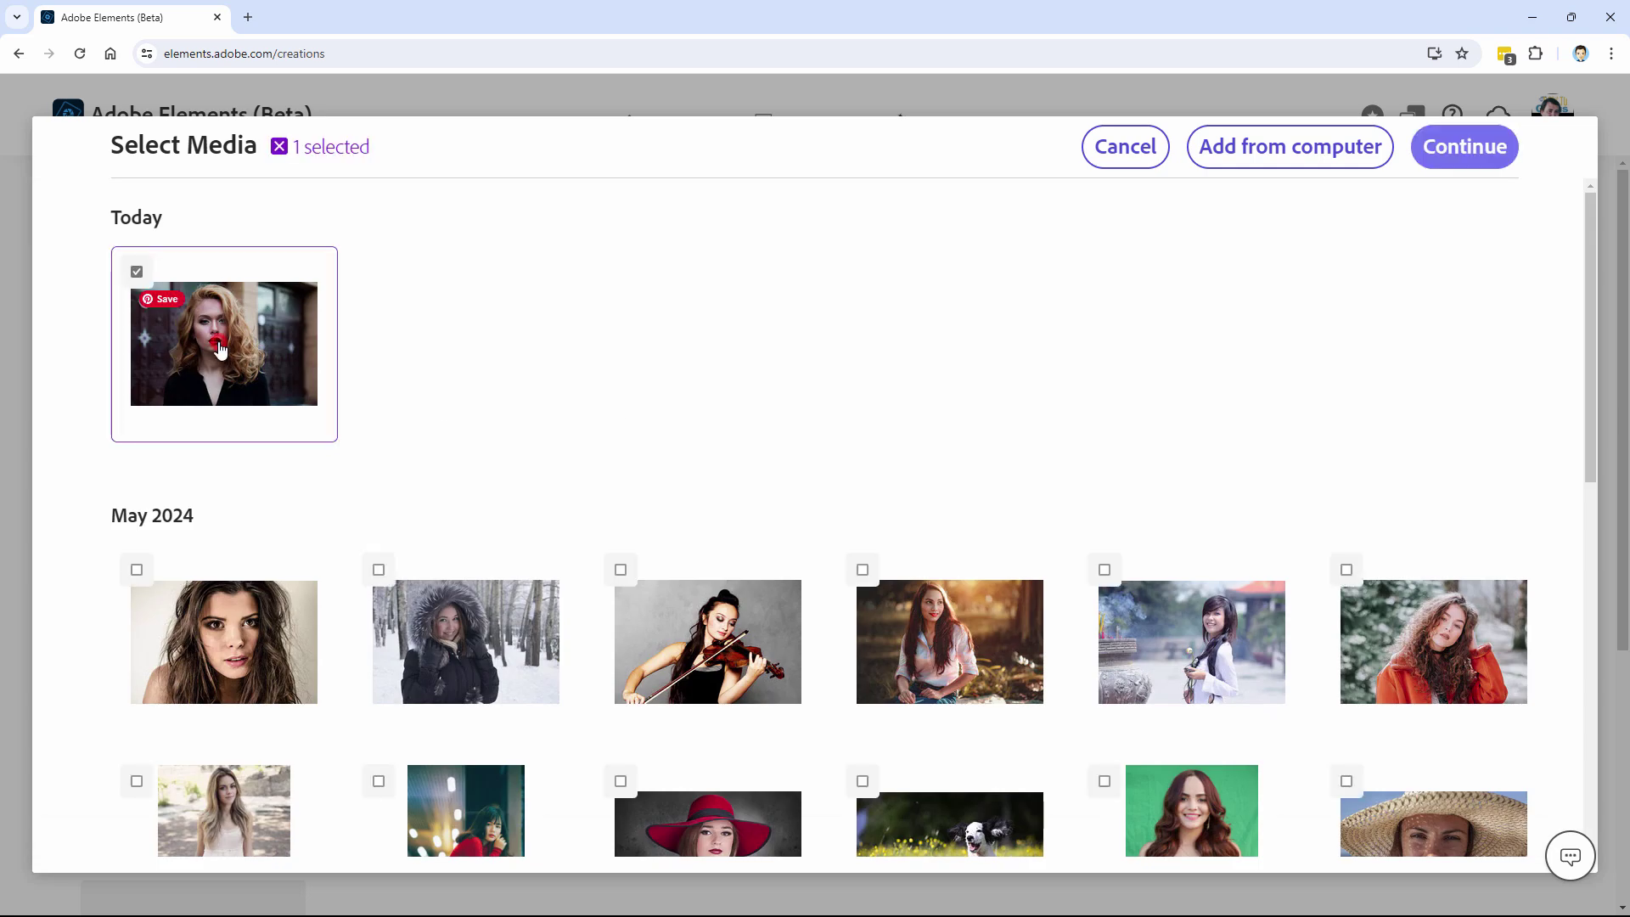
- Generate backgrounds for the portrait and try the turquoise and floral presets
{"action": "left_click", "coordinate": [1455, 149]}
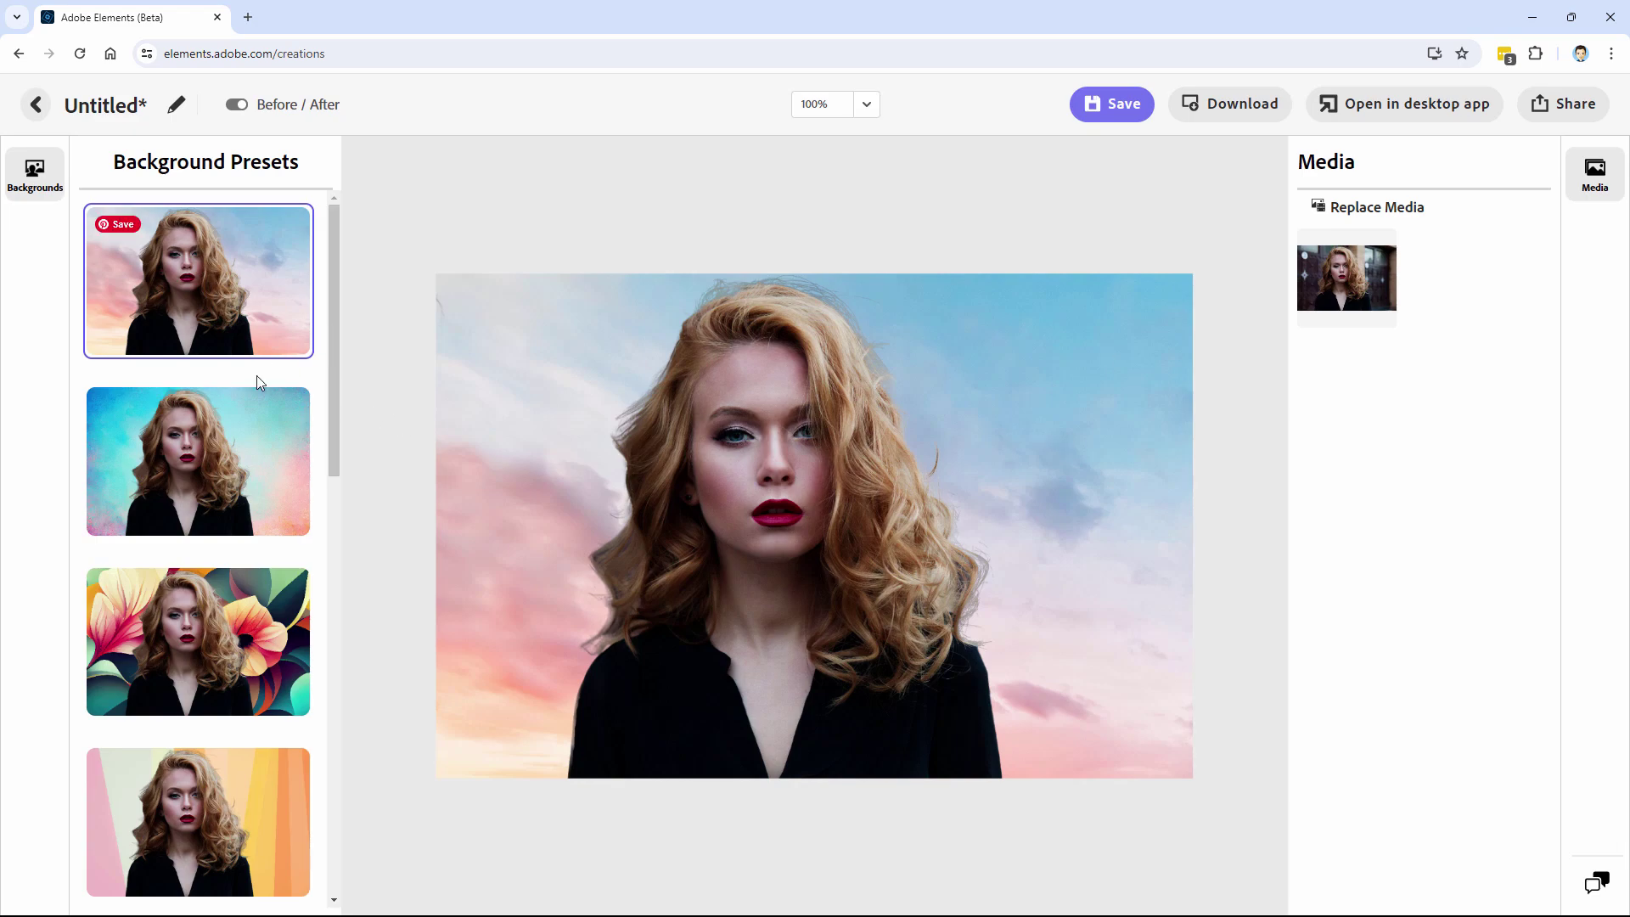
{"action": "left_click", "coordinate": [237, 470]}
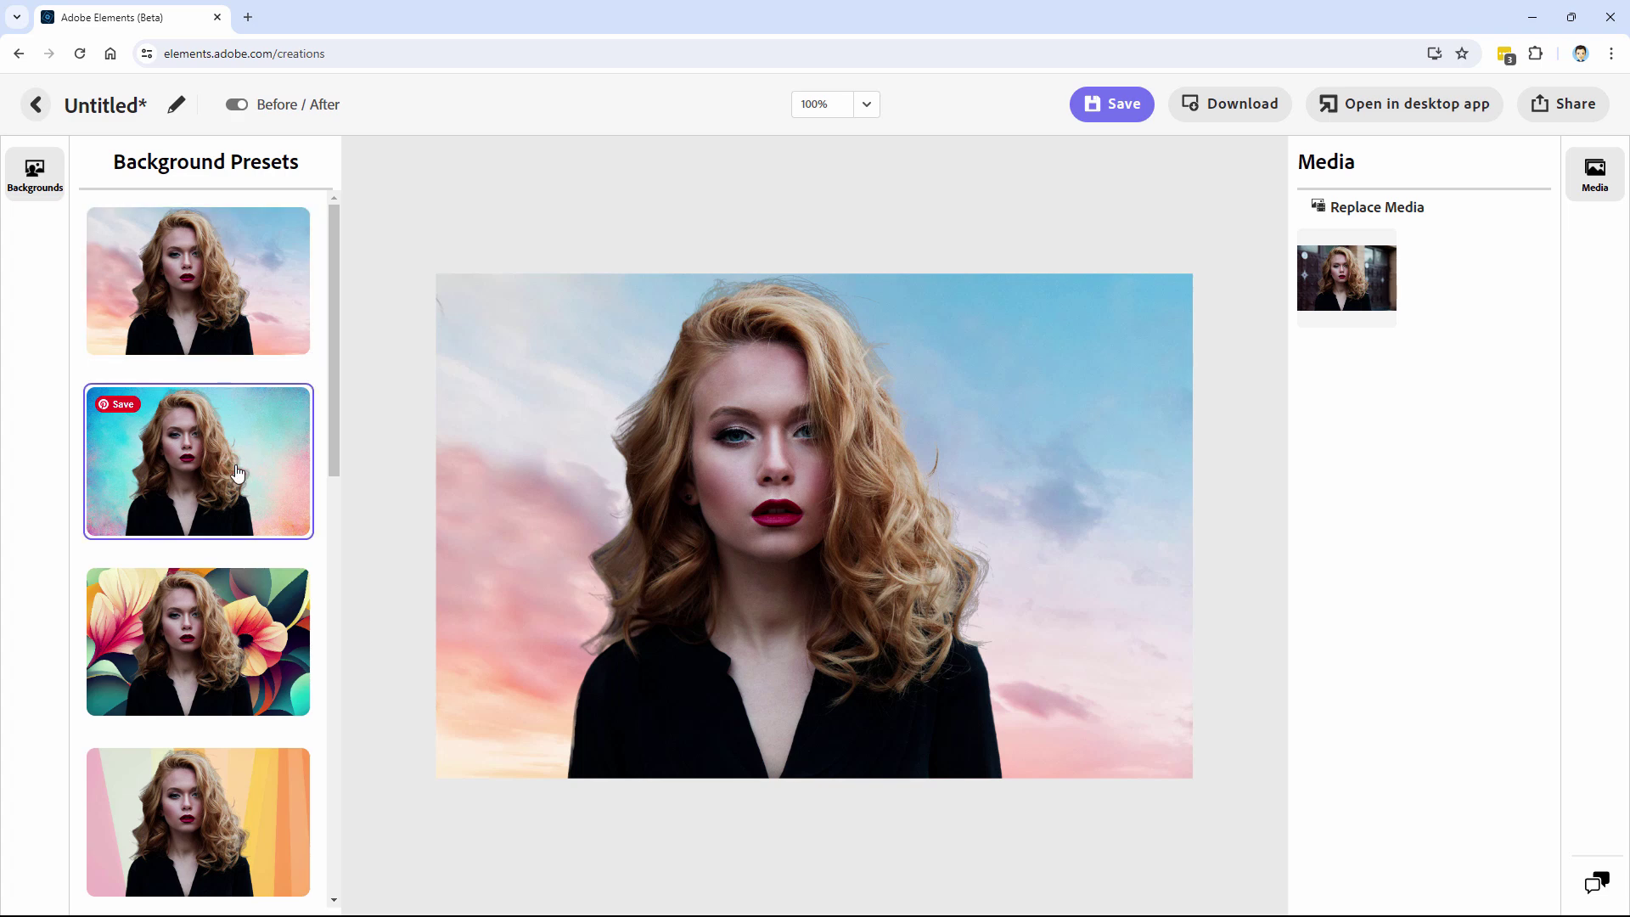
{"action": "left_click", "coordinate": [246, 586]}
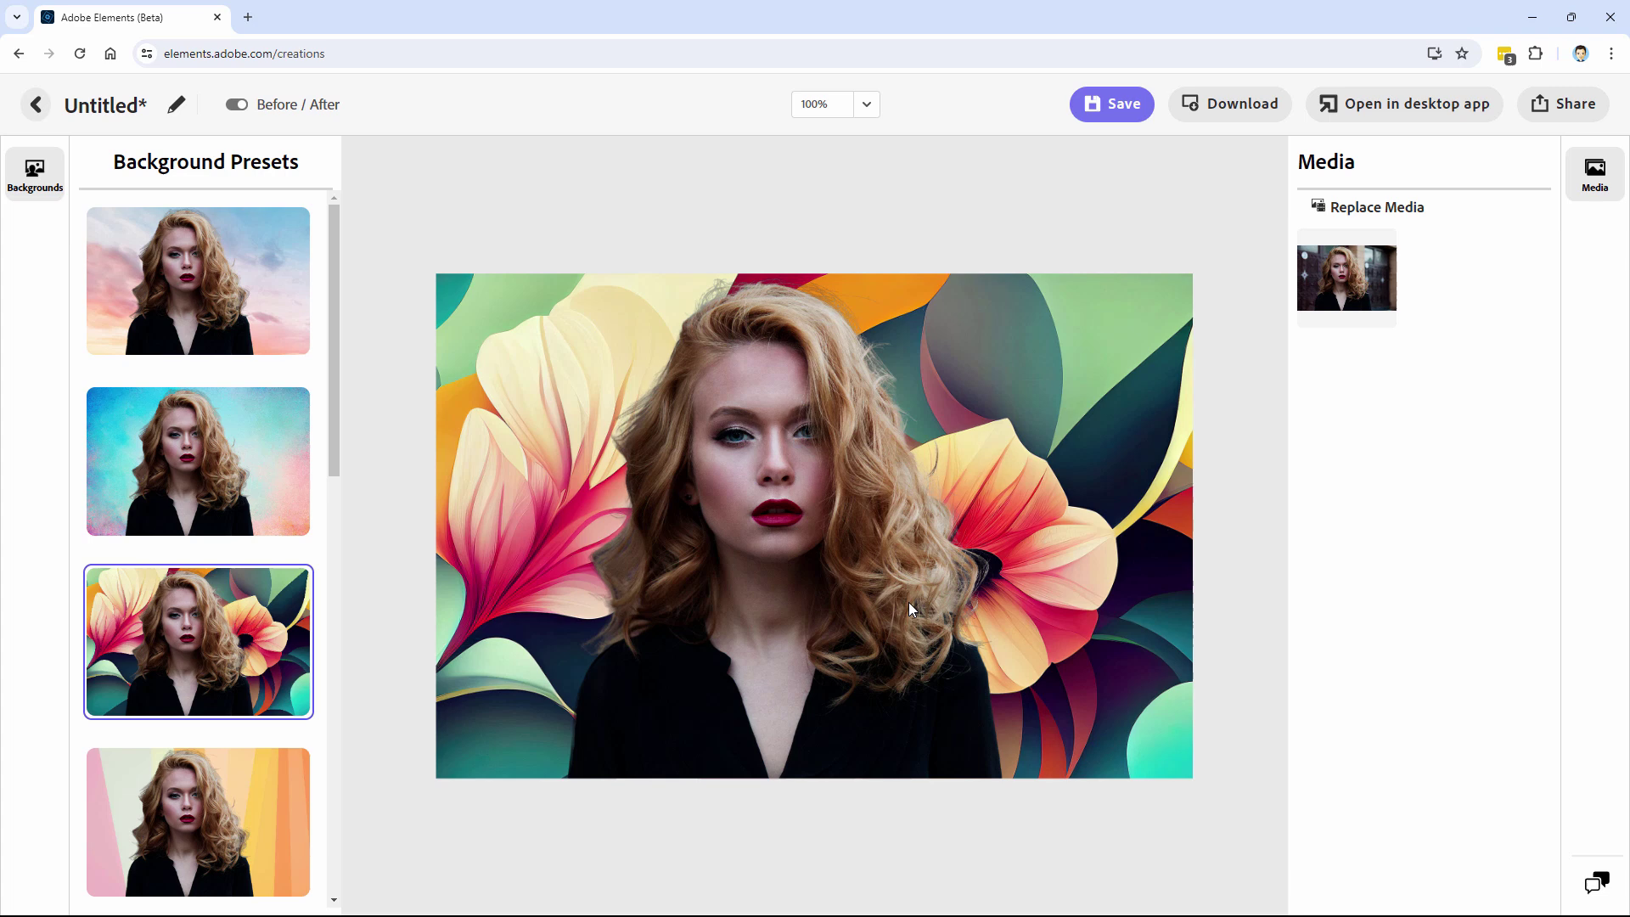
{"action": "left_click_drag", "start_coordinate": [335, 409], "coordinate": [343, 268]}
- Preview the blue watercolour and pink-yellow stripe presets, then return to the floral background
{"action": "left_click", "coordinate": [238, 450]}
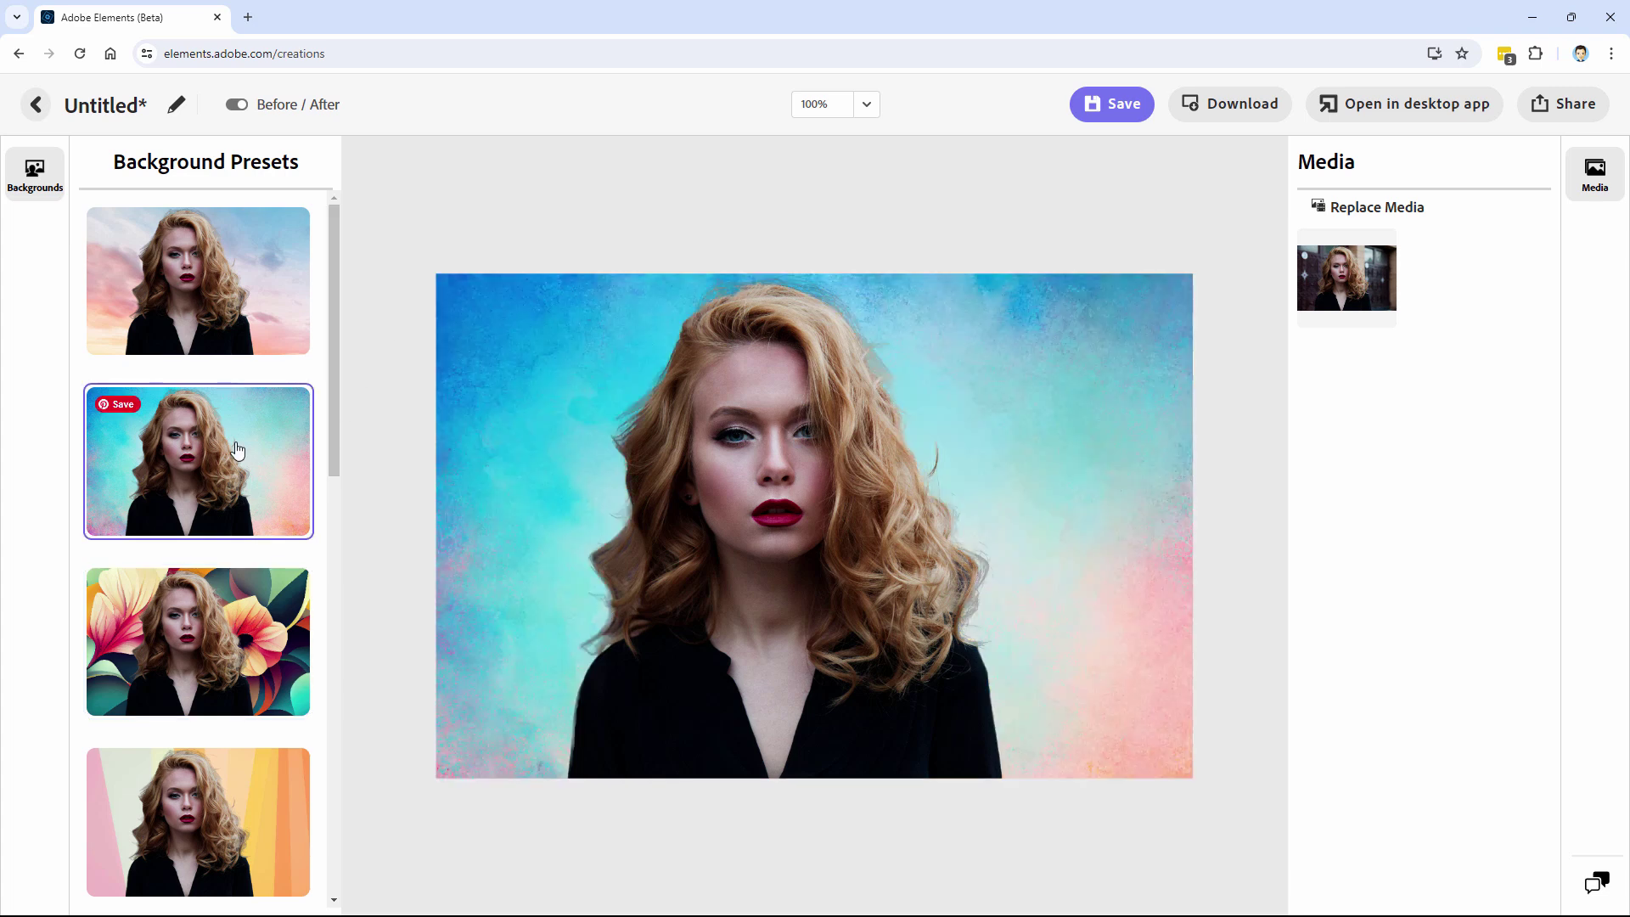
{"action": "left_click", "coordinate": [183, 790]}
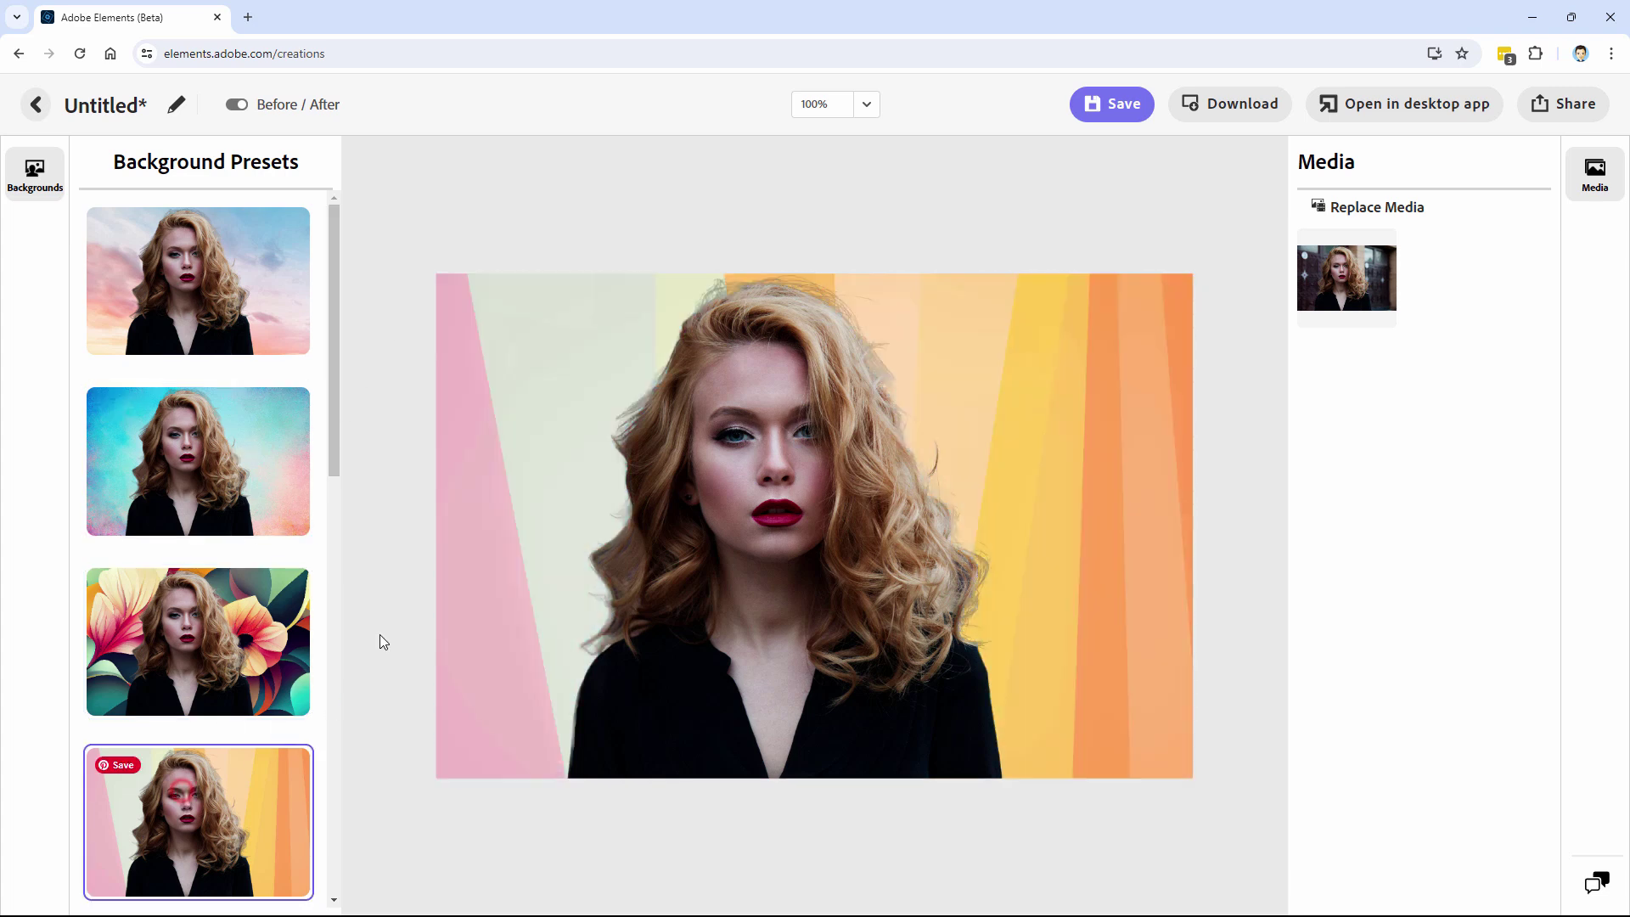
{"action": "left_click", "coordinate": [261, 639]}
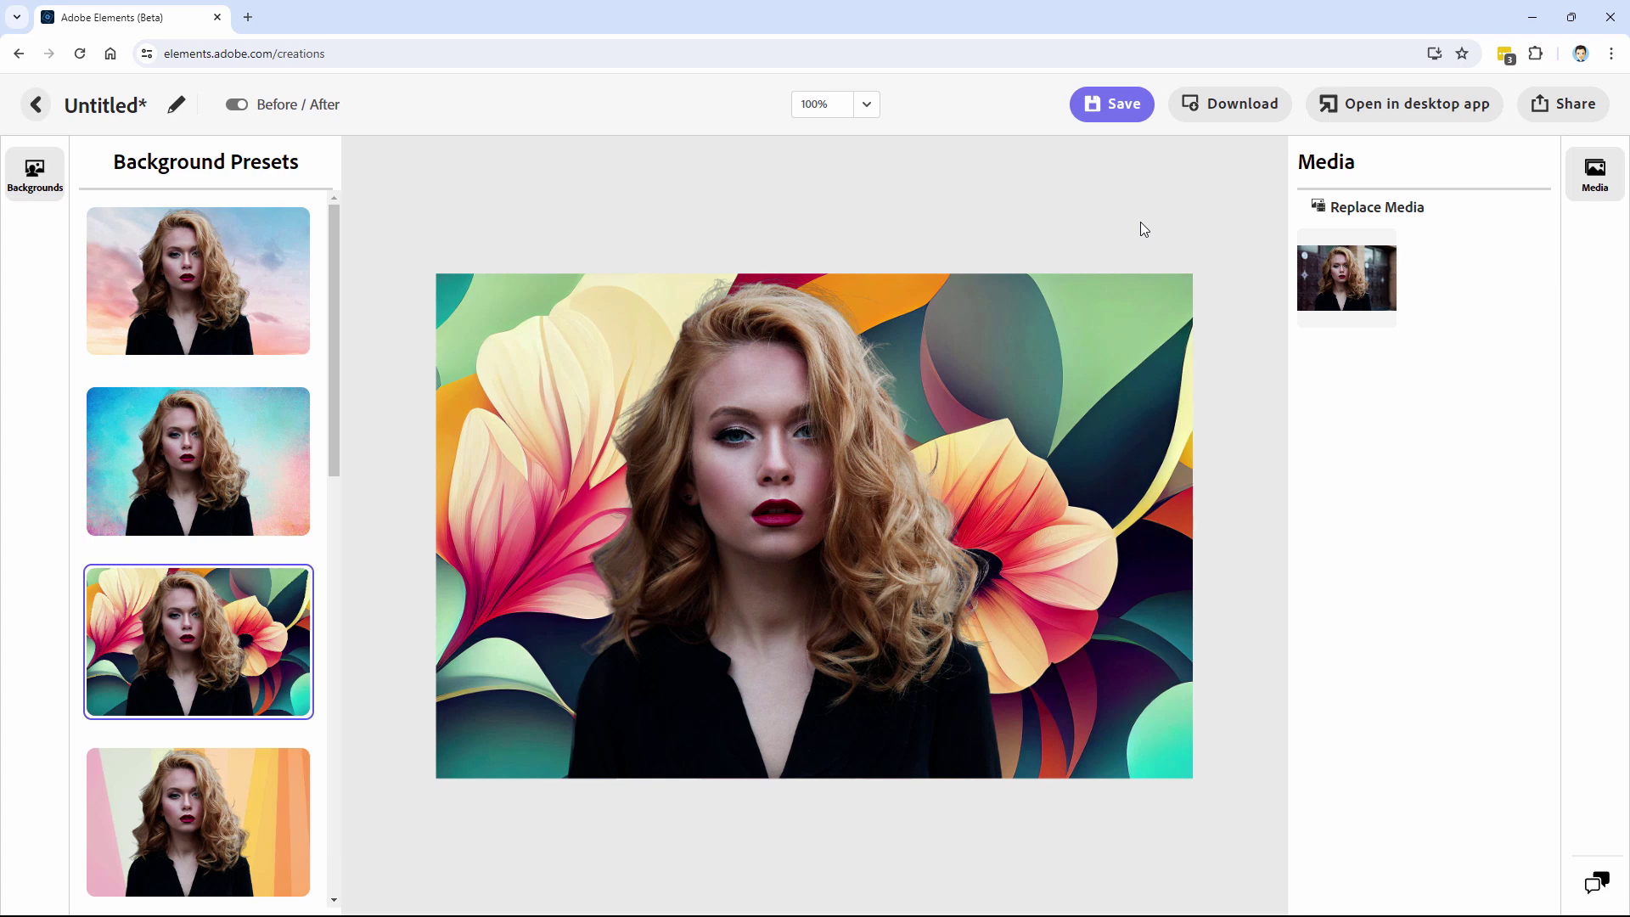
- Send the floral-background creation to Photoshop Elements as a layered Untitled.psd document
{"action": "left_click", "coordinate": [1411, 104]}
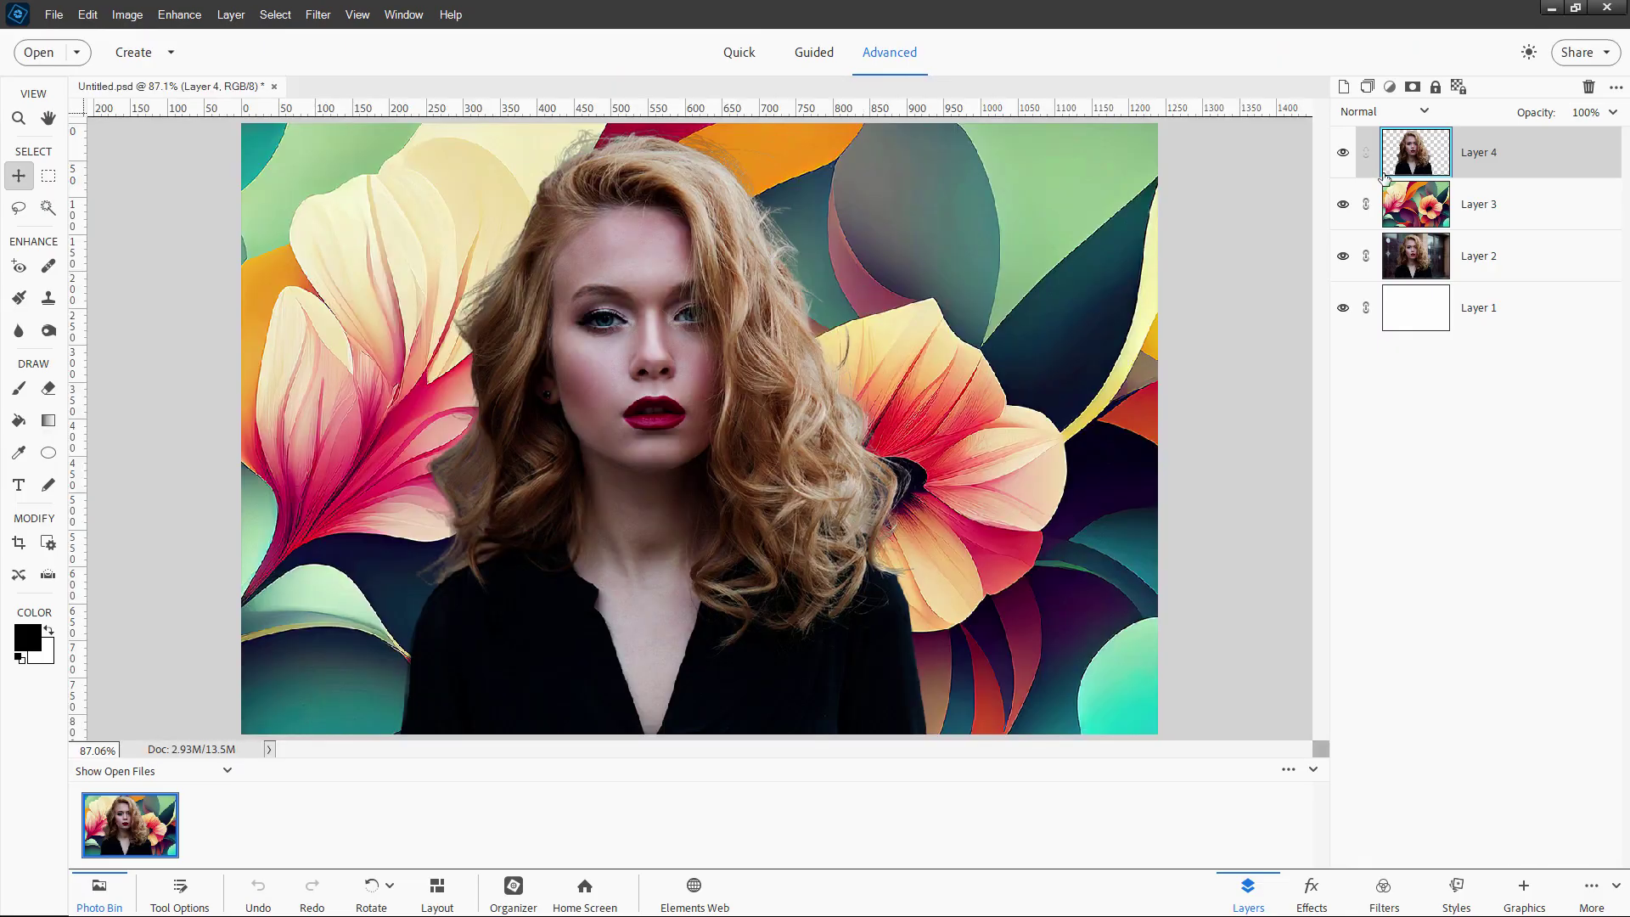
- Hide the floral, original photo and white base layers, then show the floral layer again
{"action": "left_click", "coordinate": [1343, 205]}
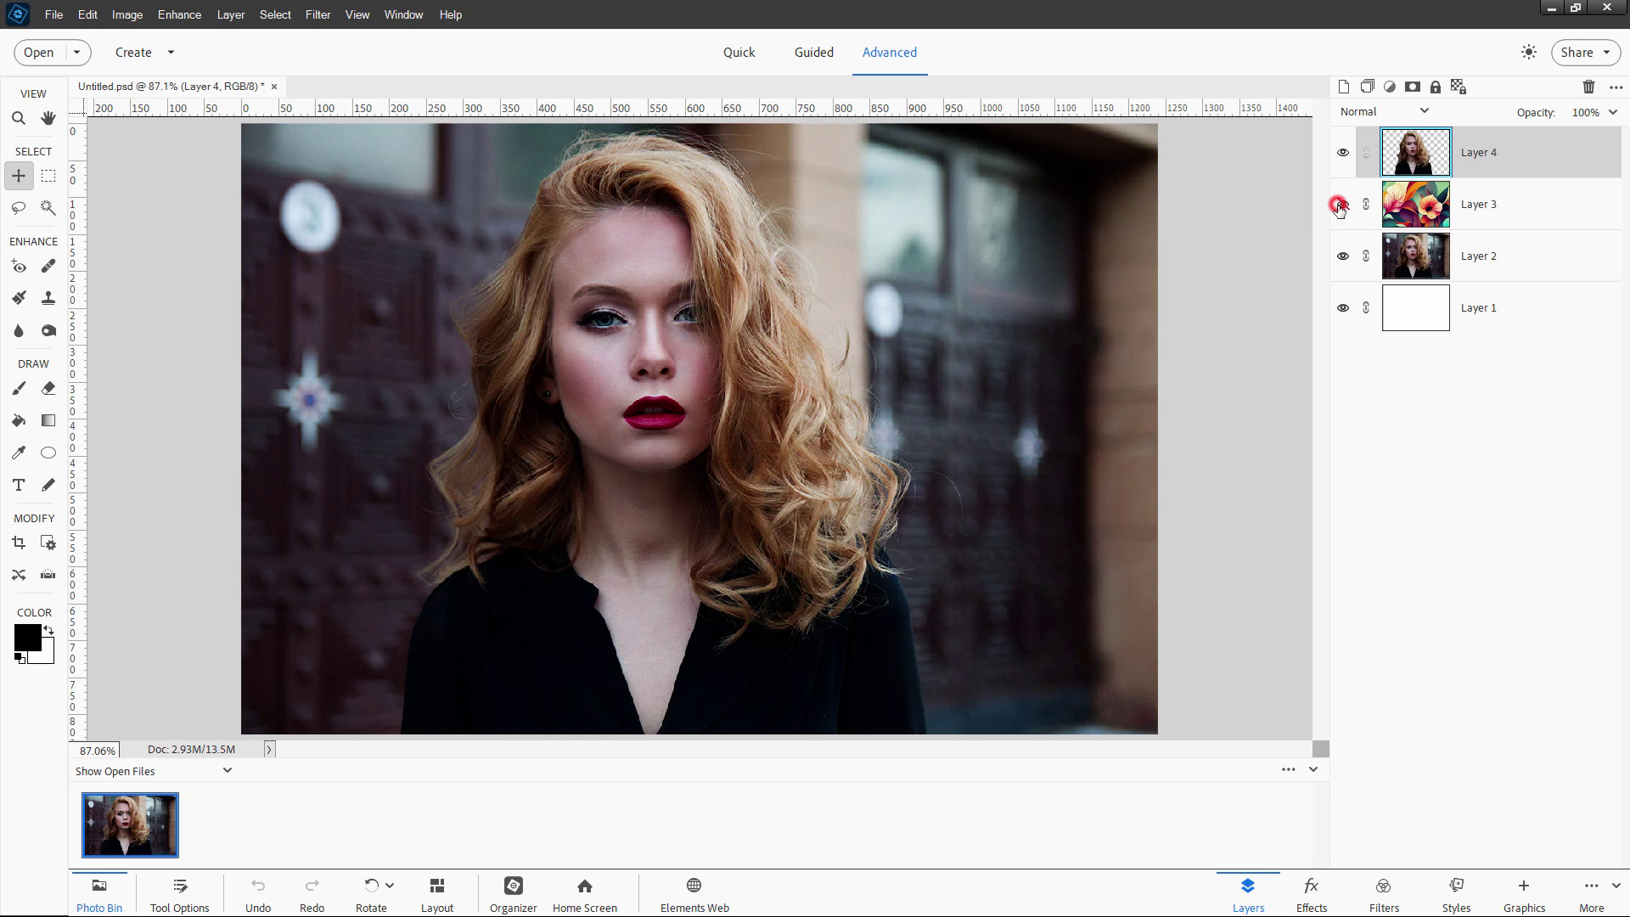
{"action": "left_click", "coordinate": [1345, 257]}
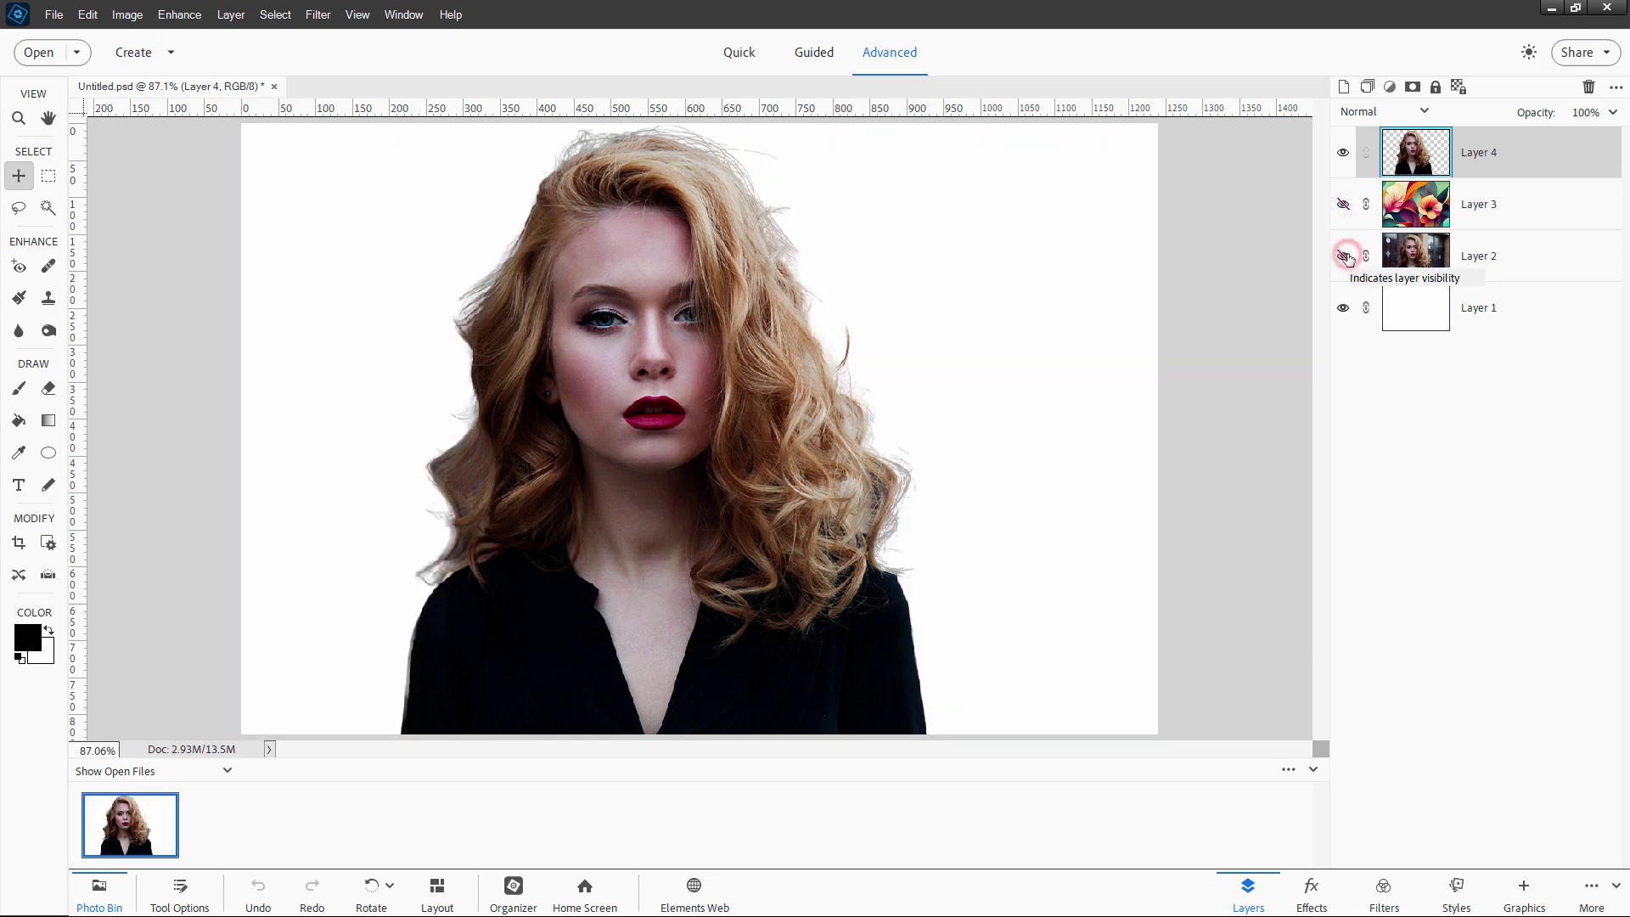
{"action": "left_click", "coordinate": [1346, 309]}
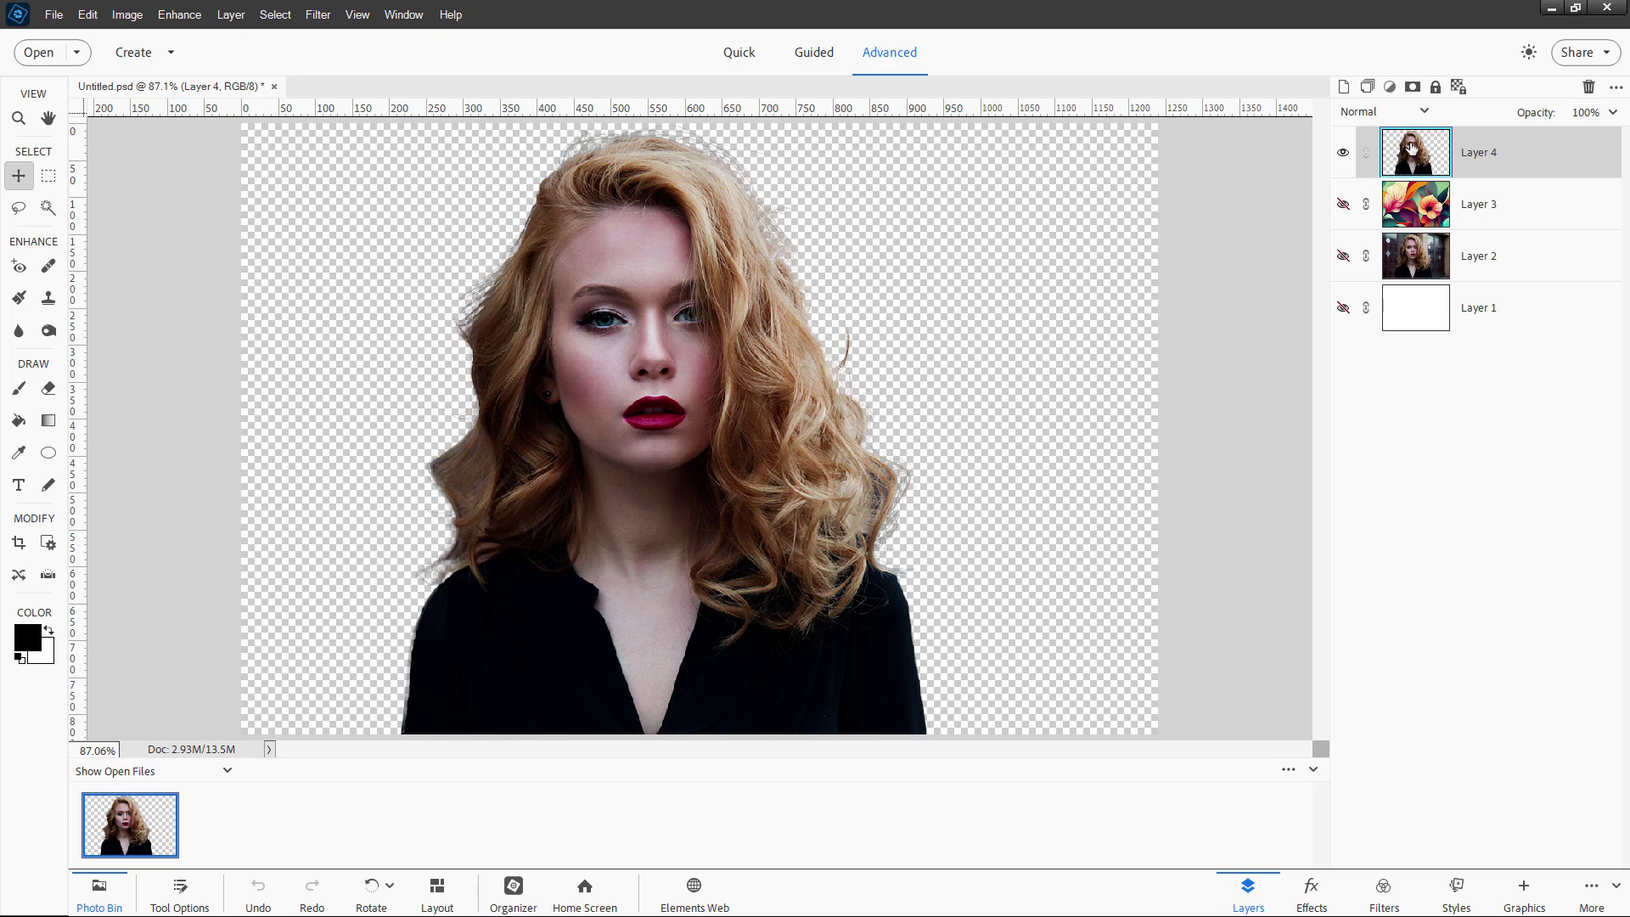
{"action": "left_click", "coordinate": [1344, 206]}
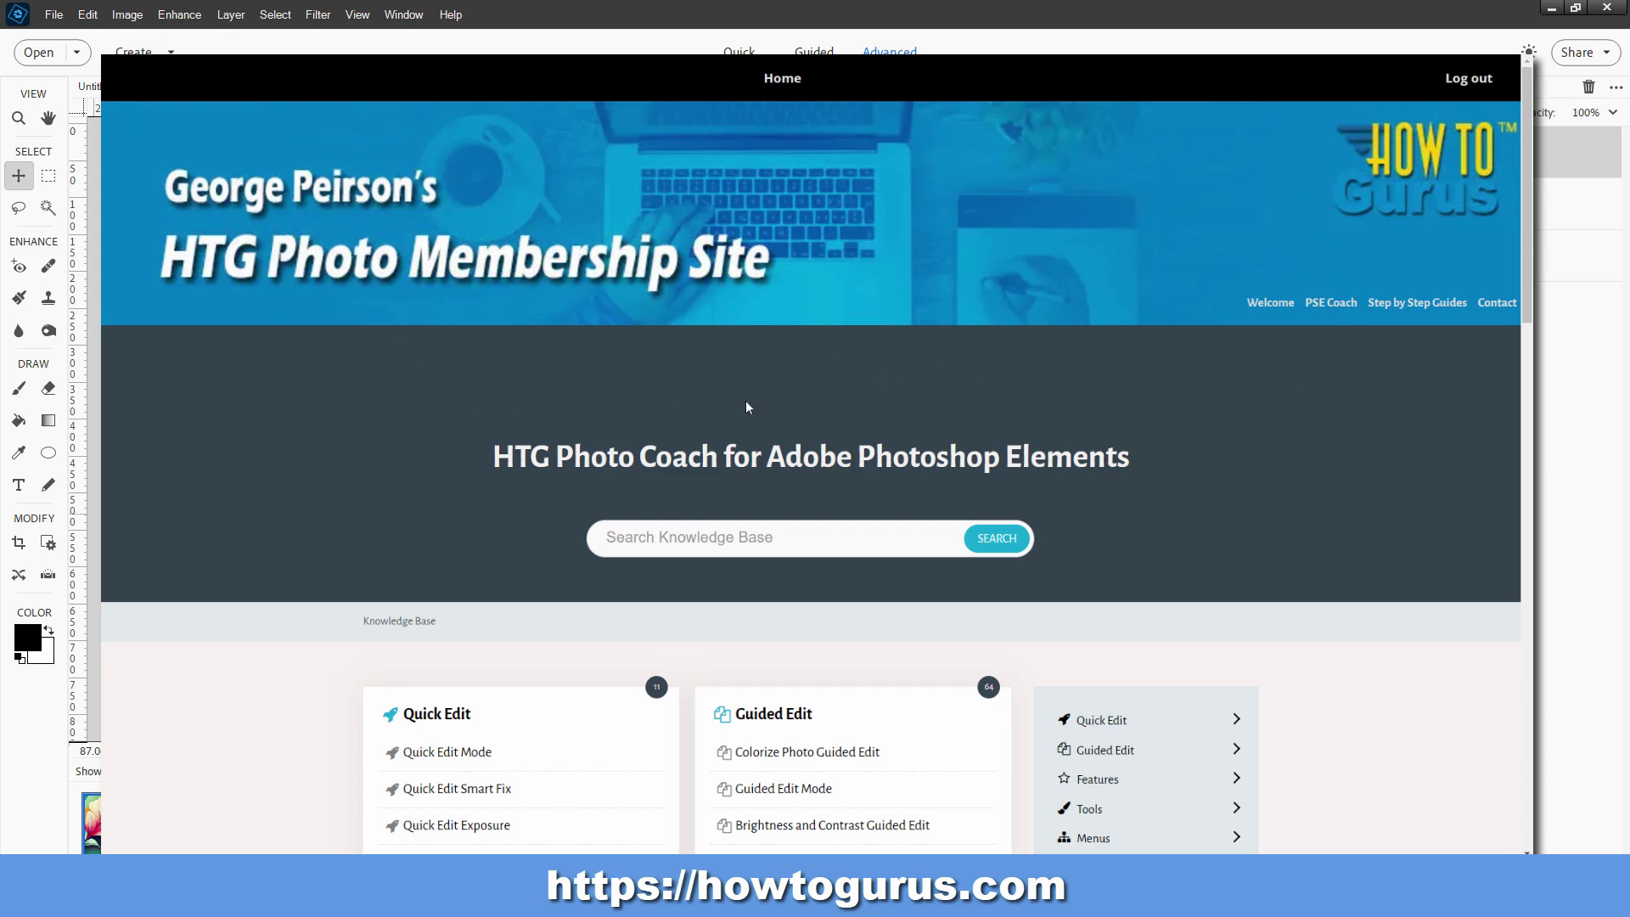
- Expand Guided Edit and search 'remove background' to open the Background Eraser Tool article
{"action": "left_click_drag", "start_coordinate": [1526, 280], "coordinate": [1433, 420]}
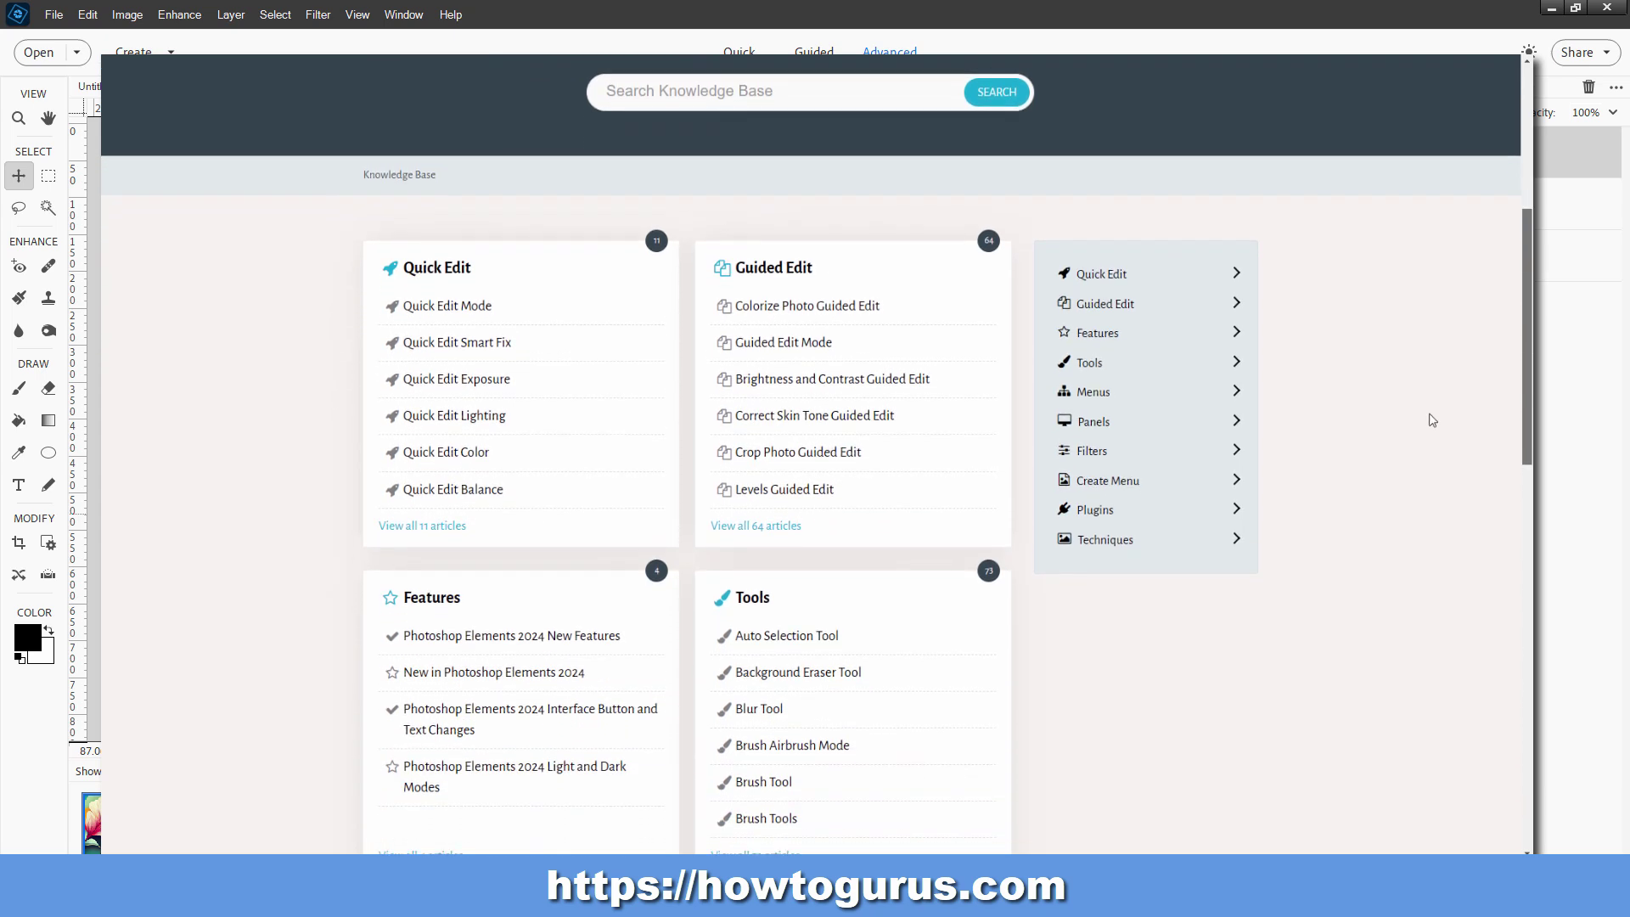
{"action": "left_click", "coordinate": [1131, 306]}
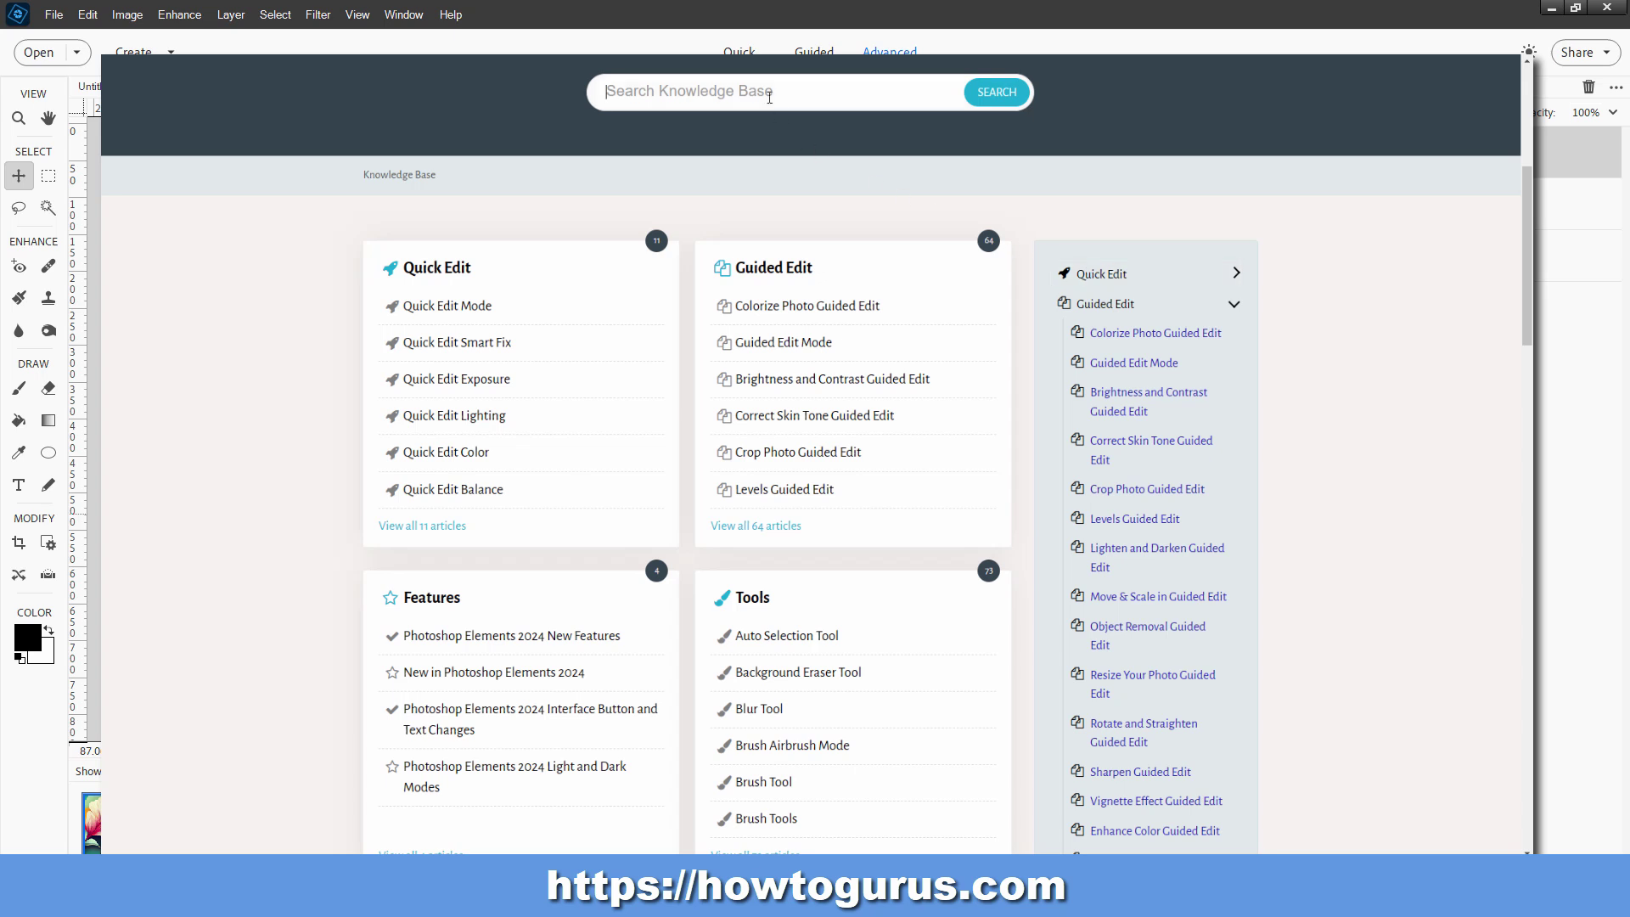
{"action": "type", "text": "remove backg"}
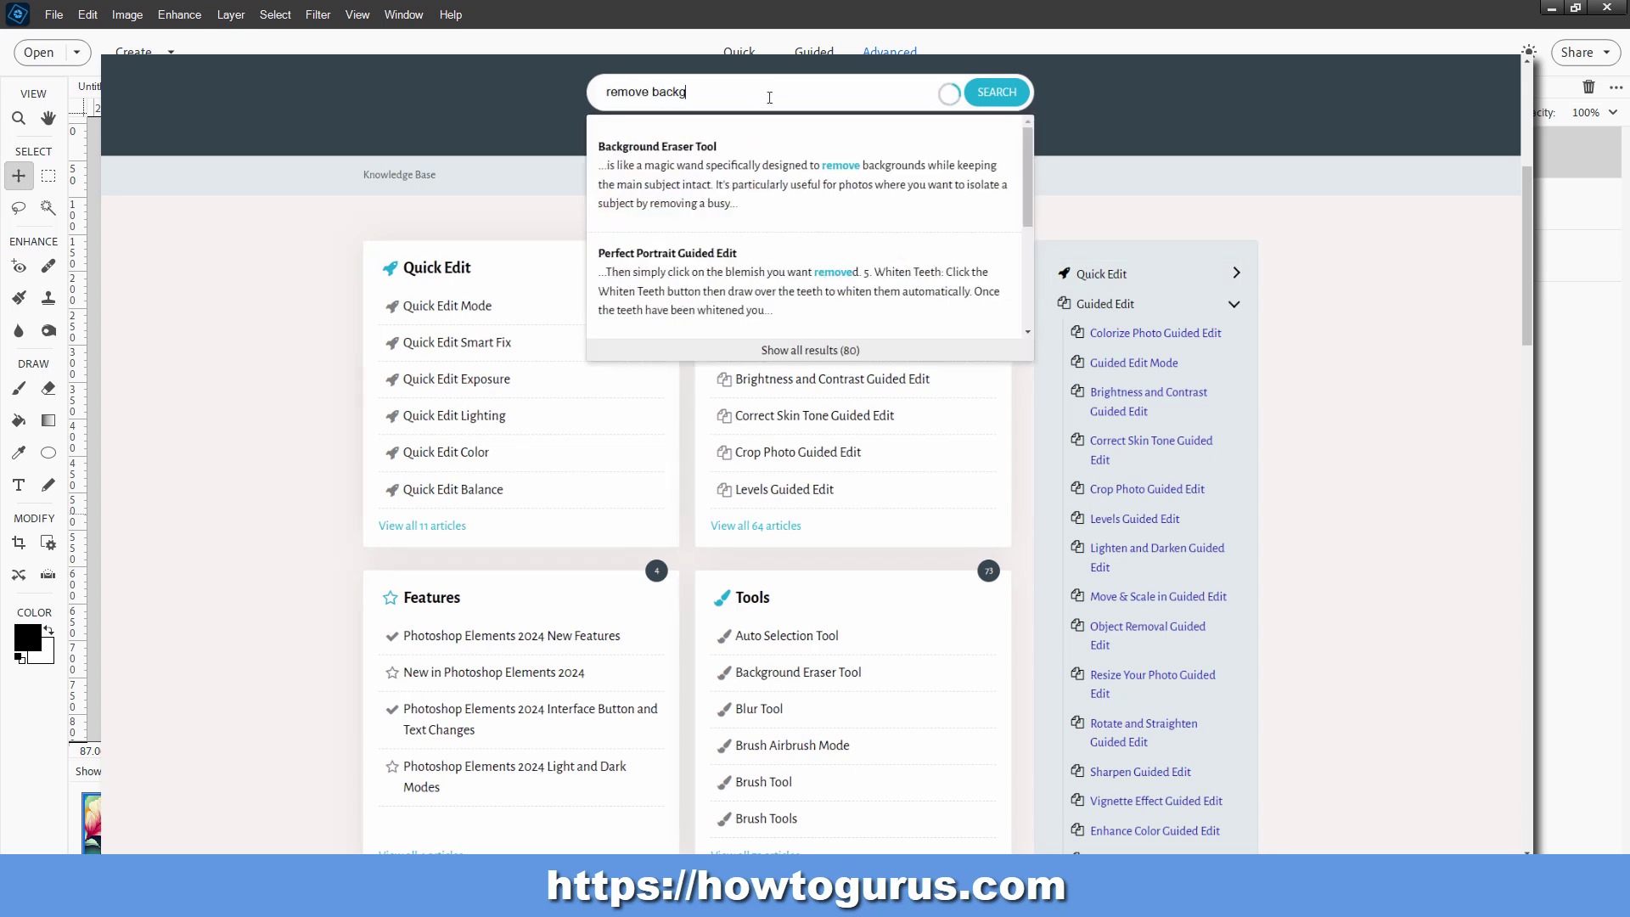
{"action": "type", "text": "round"}
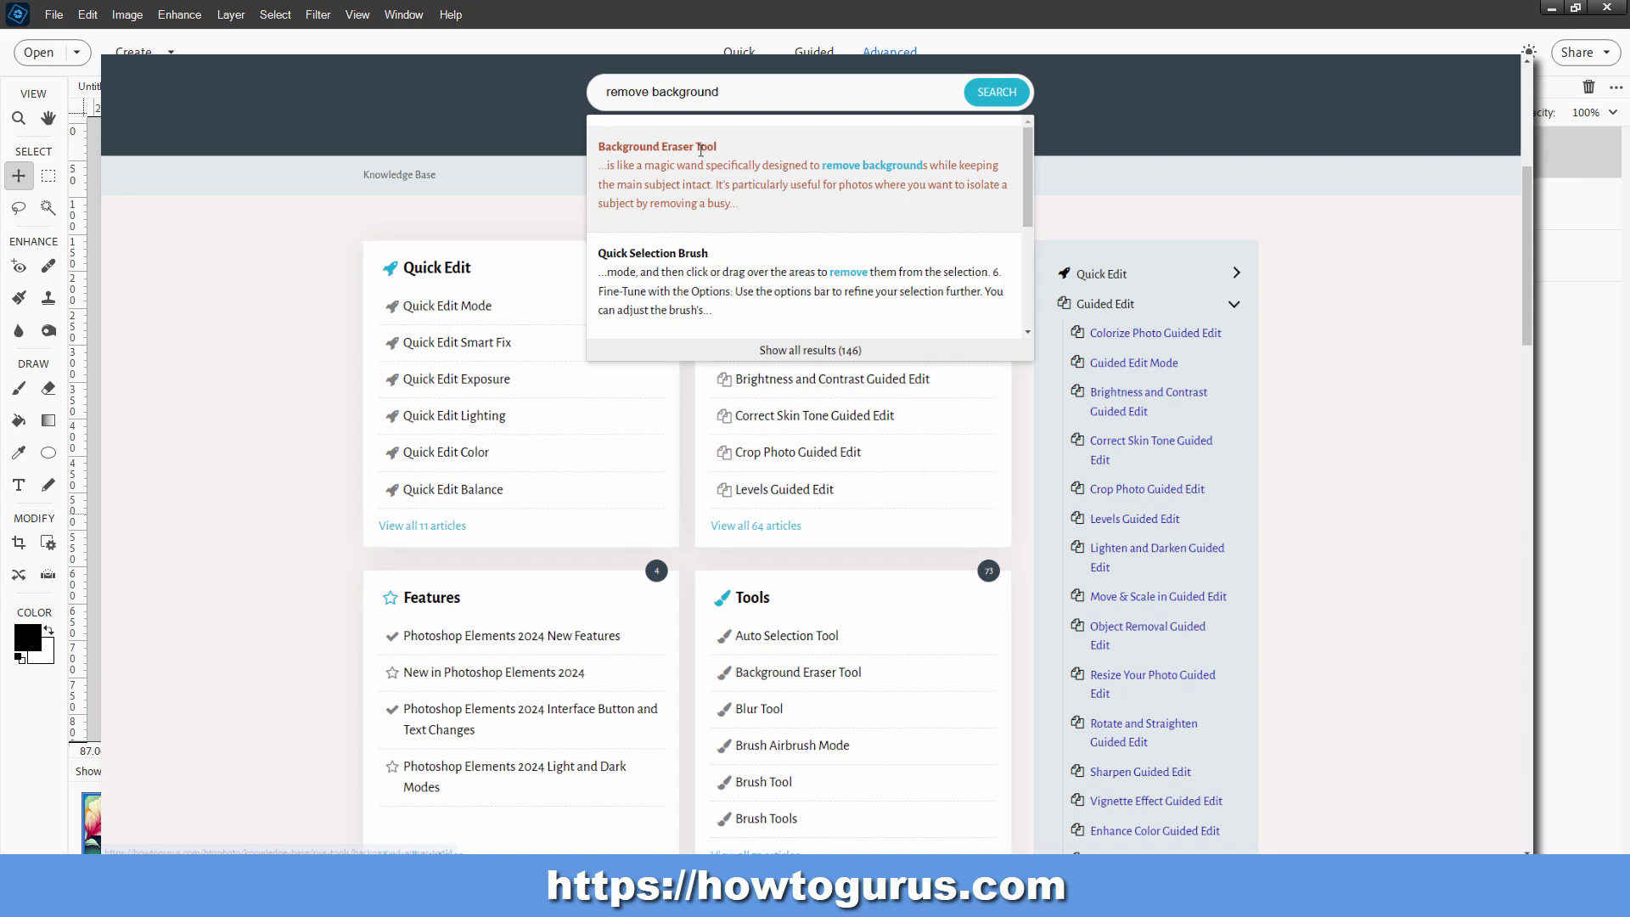
{"action": "left_click", "coordinate": [701, 151]}
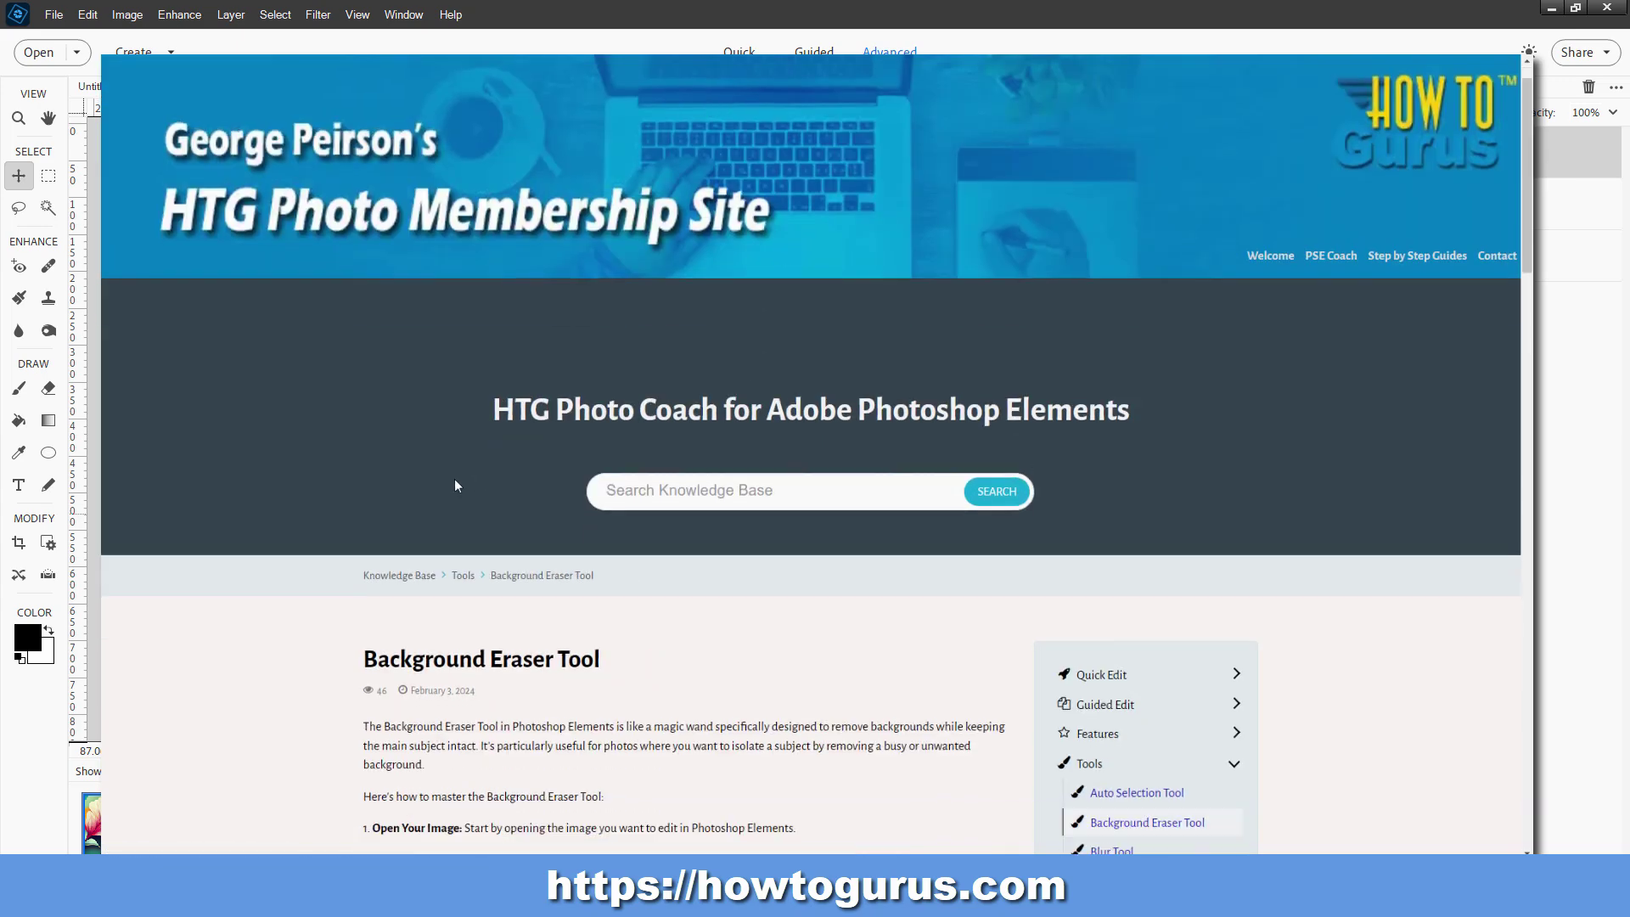
- Scroll the article, collapse the Tools articles and expand the Plugins articles to browse them
{"action": "scroll", "coordinate": [455, 486], "scroll_direction": "down", "scroll_amount": 7}
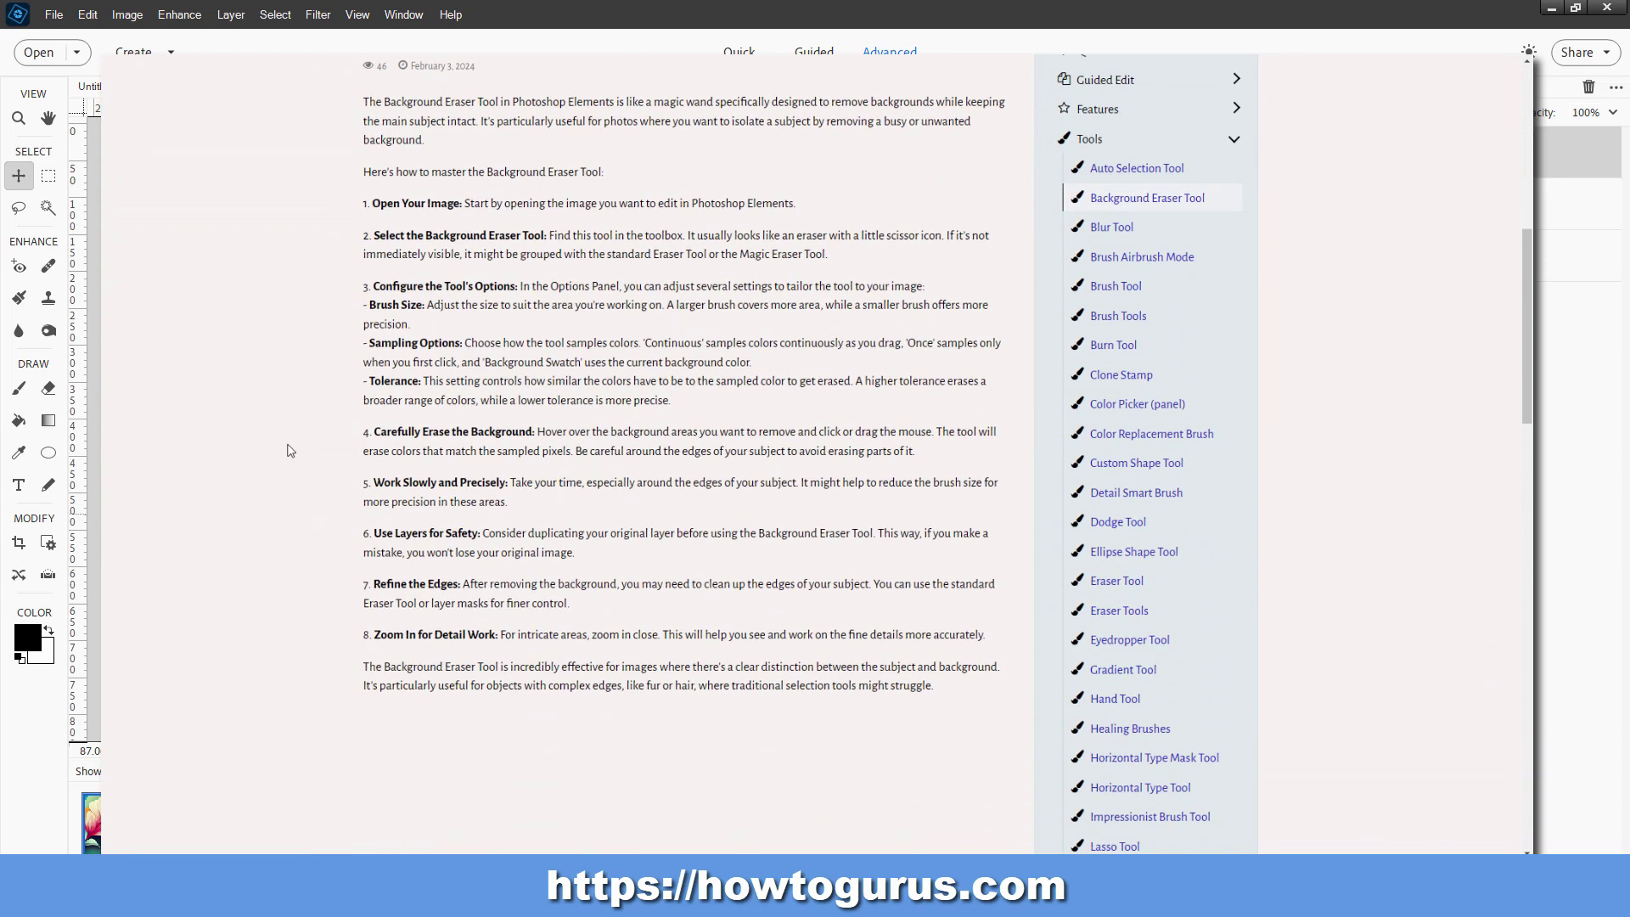
{"action": "scroll", "coordinate": [291, 451], "scroll_direction": "up", "scroll_amount": 2}
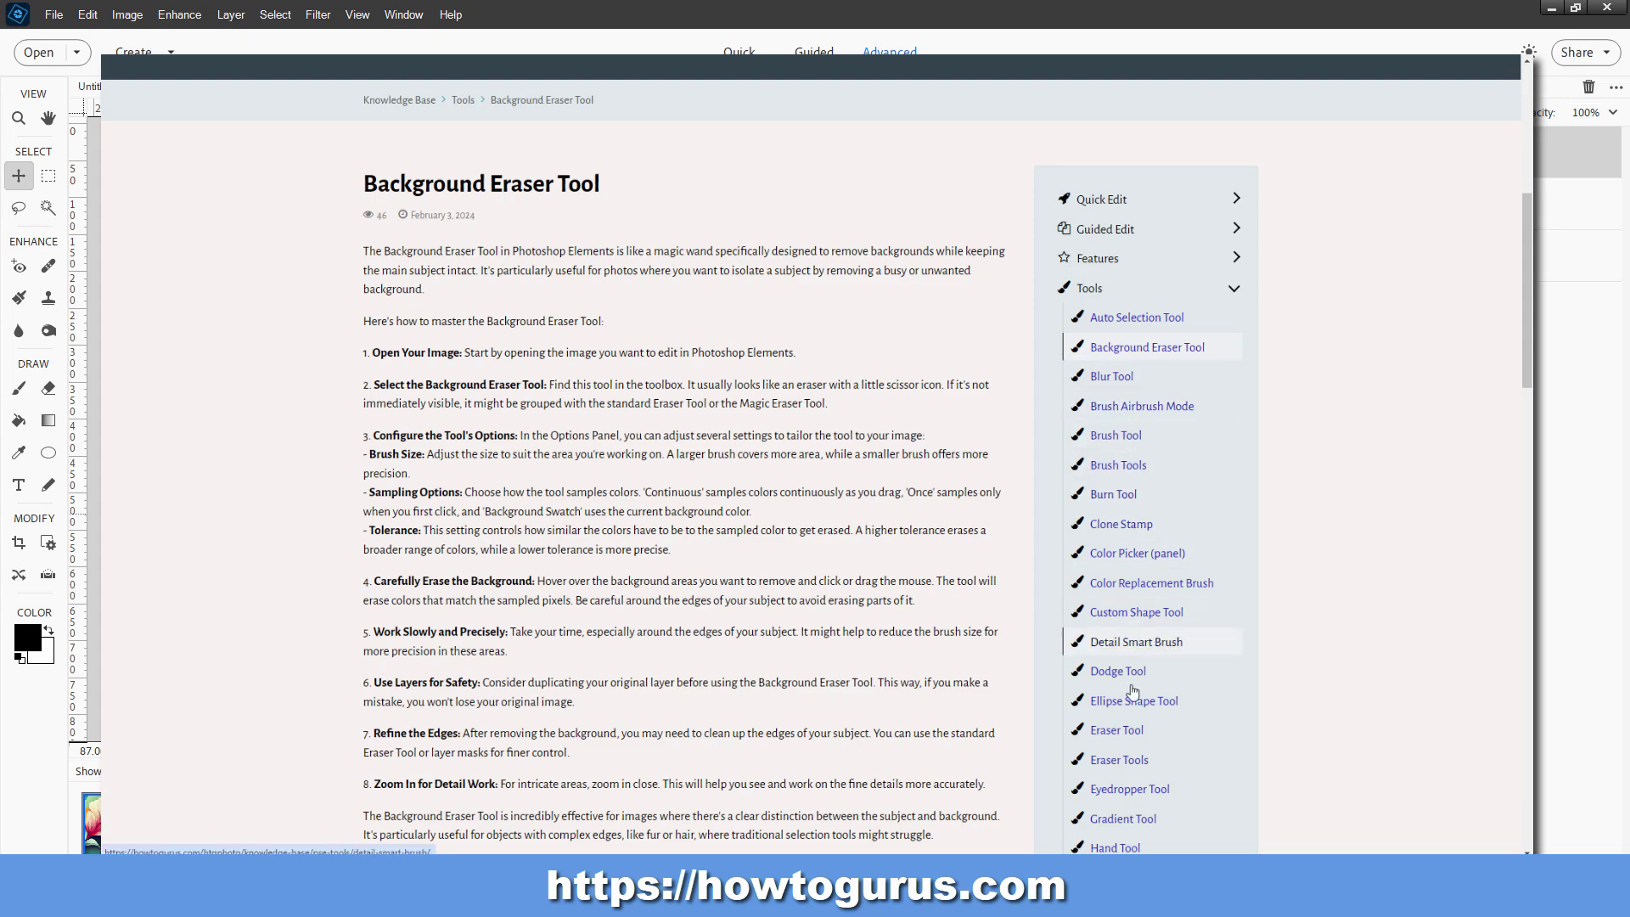
{"action": "scroll", "coordinate": [1138, 696], "scroll_direction": "down", "scroll_amount": 8}
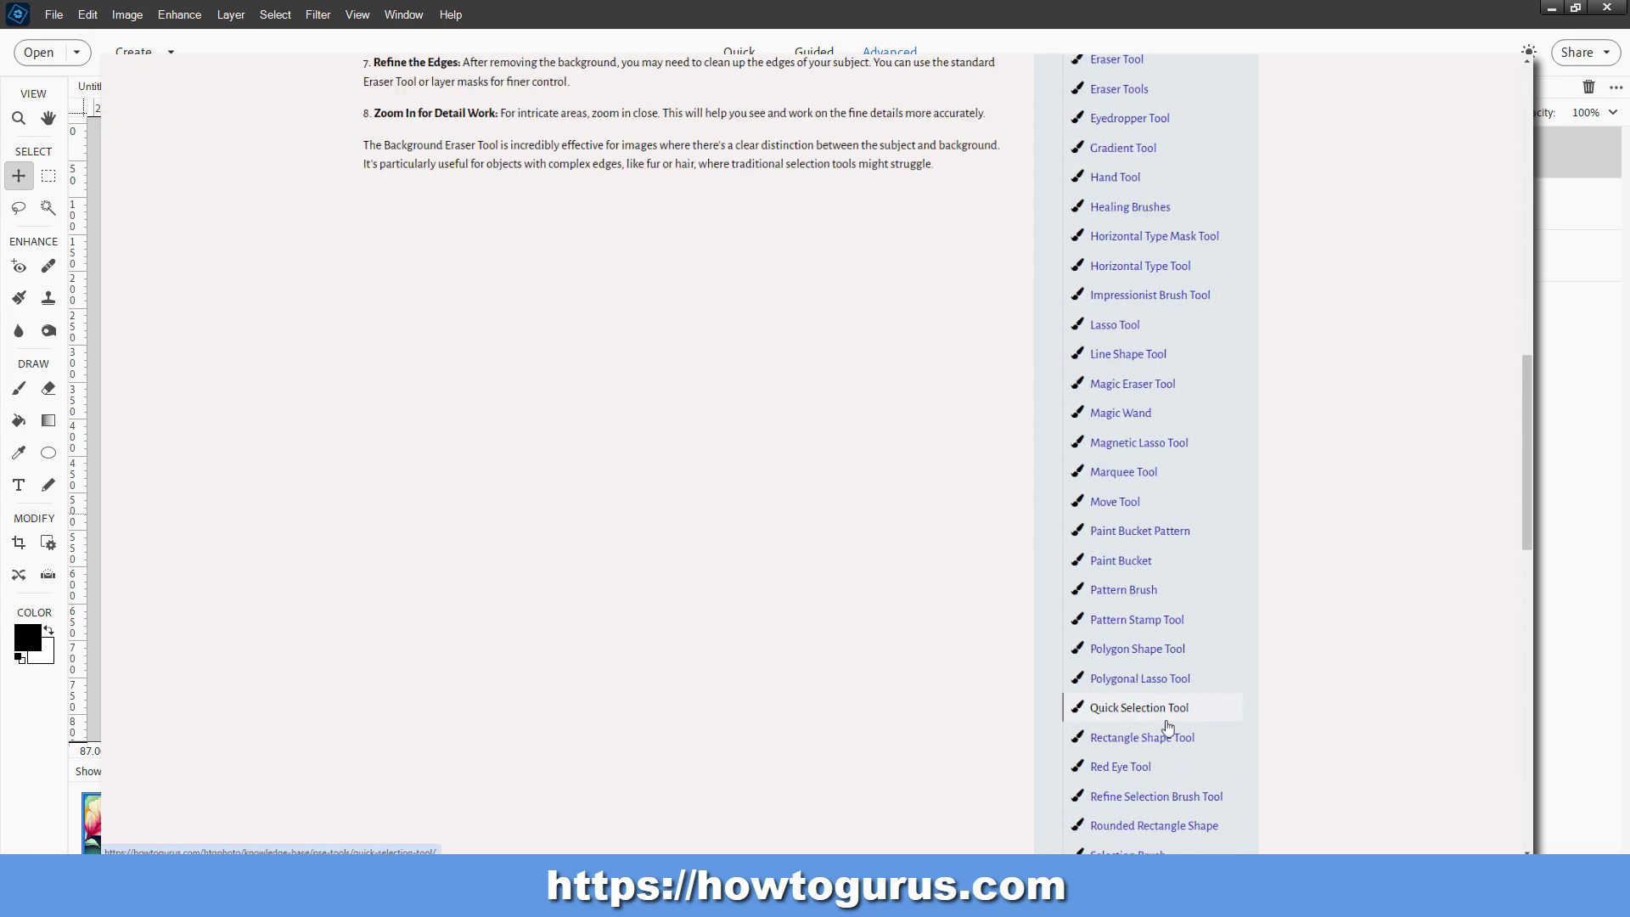
{"action": "scroll", "coordinate": [1169, 727], "scroll_direction": "up", "scroll_amount": 8}
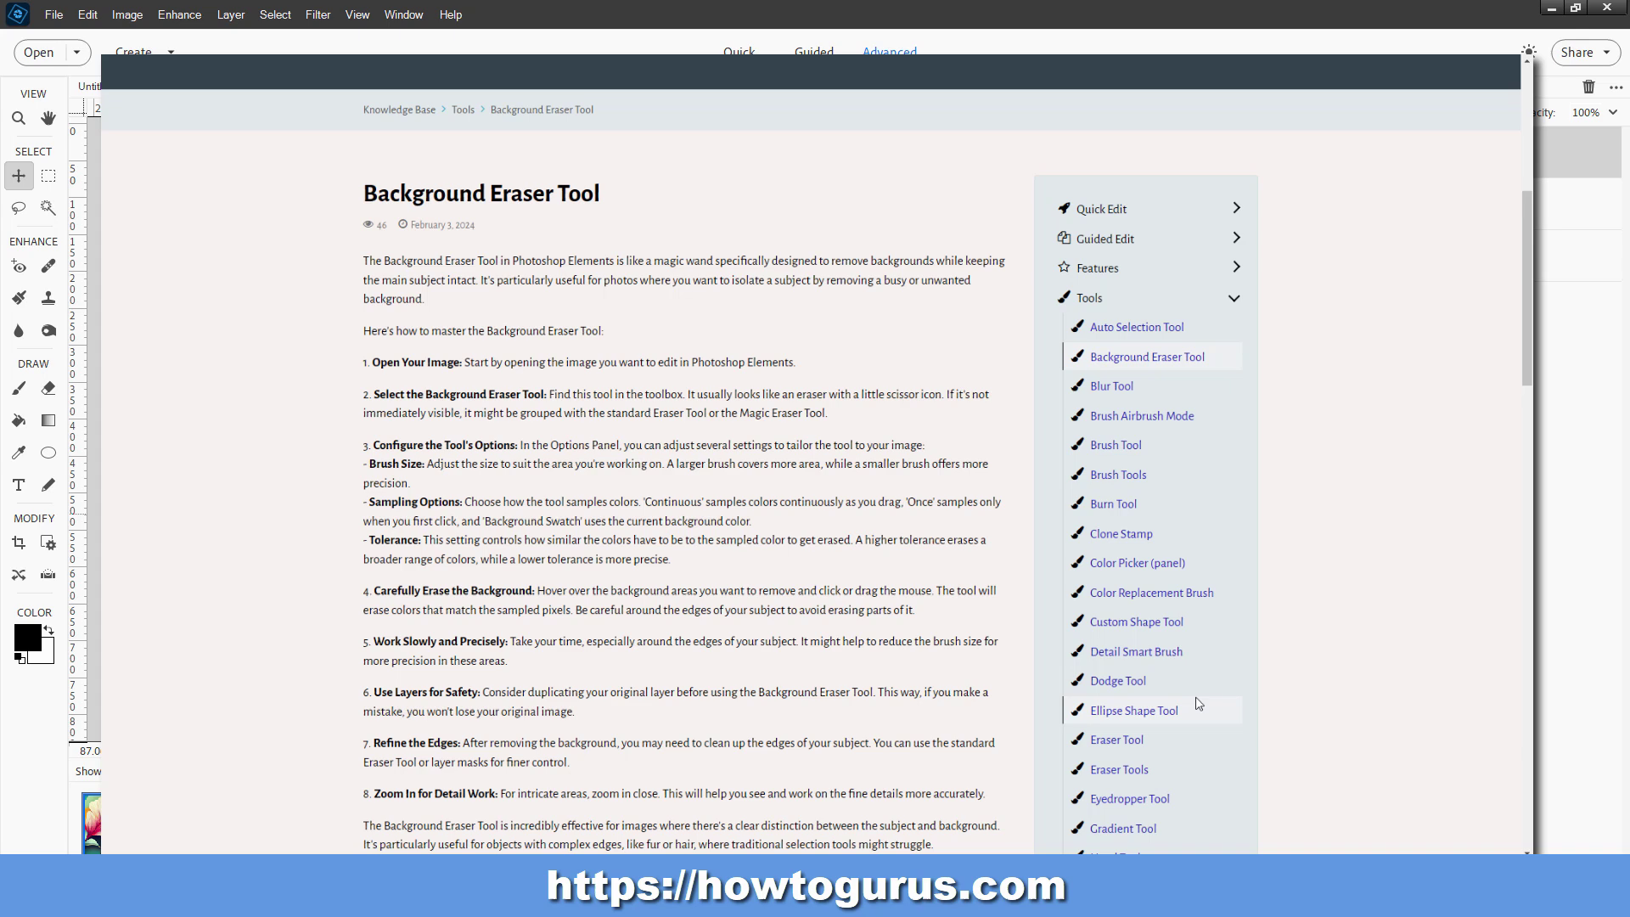
{"action": "scroll", "coordinate": [1198, 703], "scroll_direction": "up", "scroll_amount": 4}
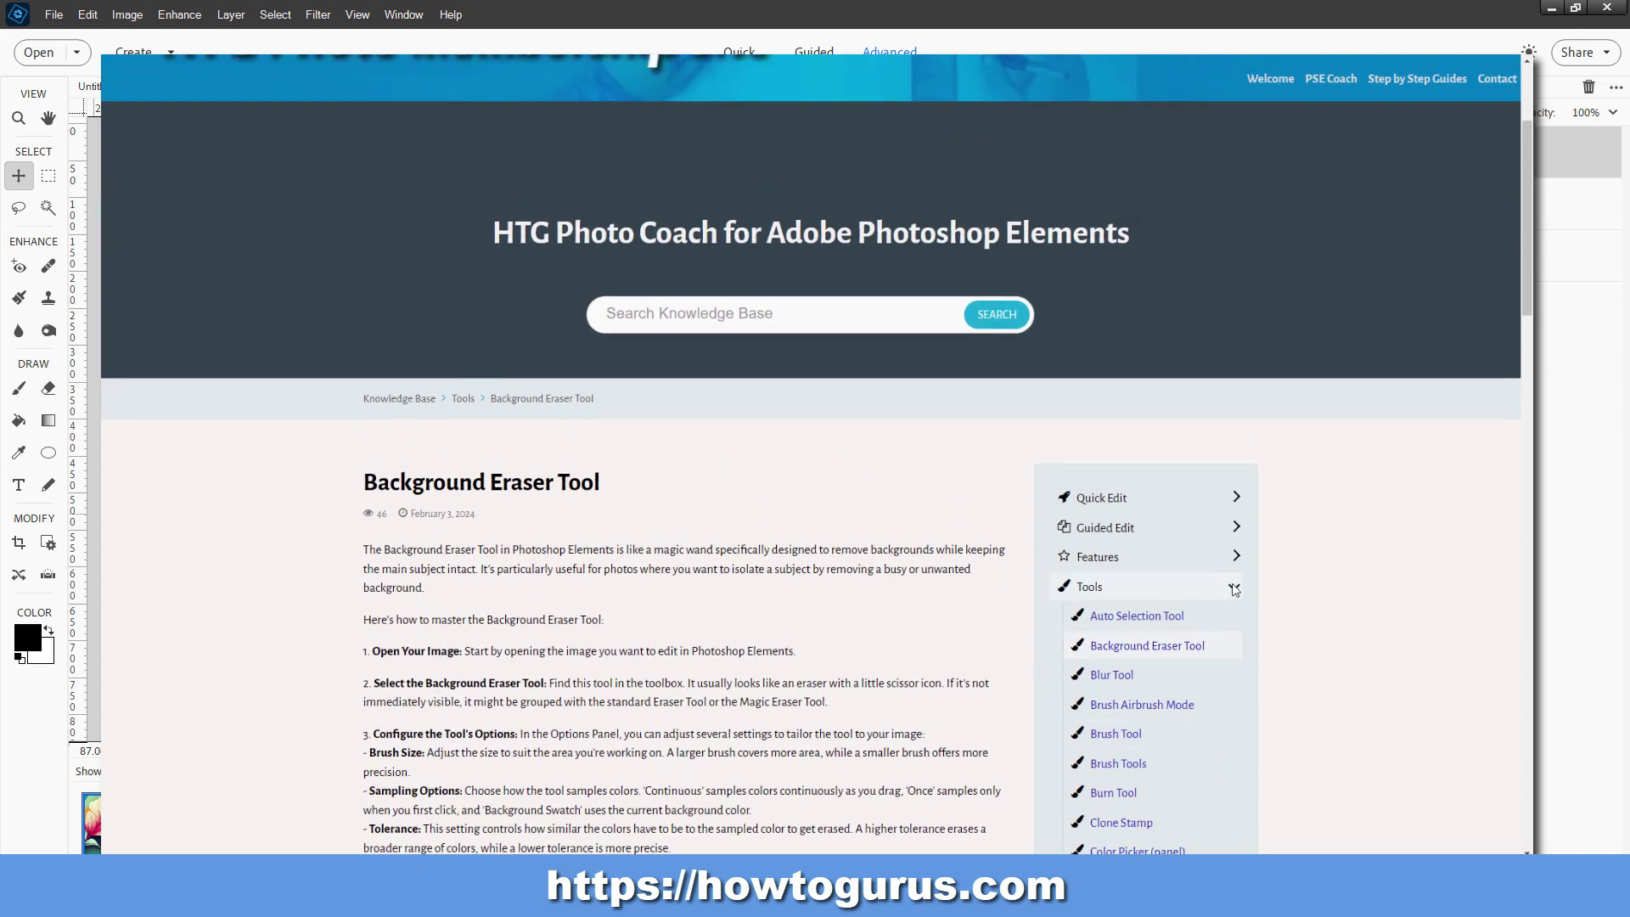
{"action": "left_click", "coordinate": [1235, 587]}
{"action": "scroll", "coordinate": [1197, 601], "scroll_direction": "down", "scroll_amount": 2}
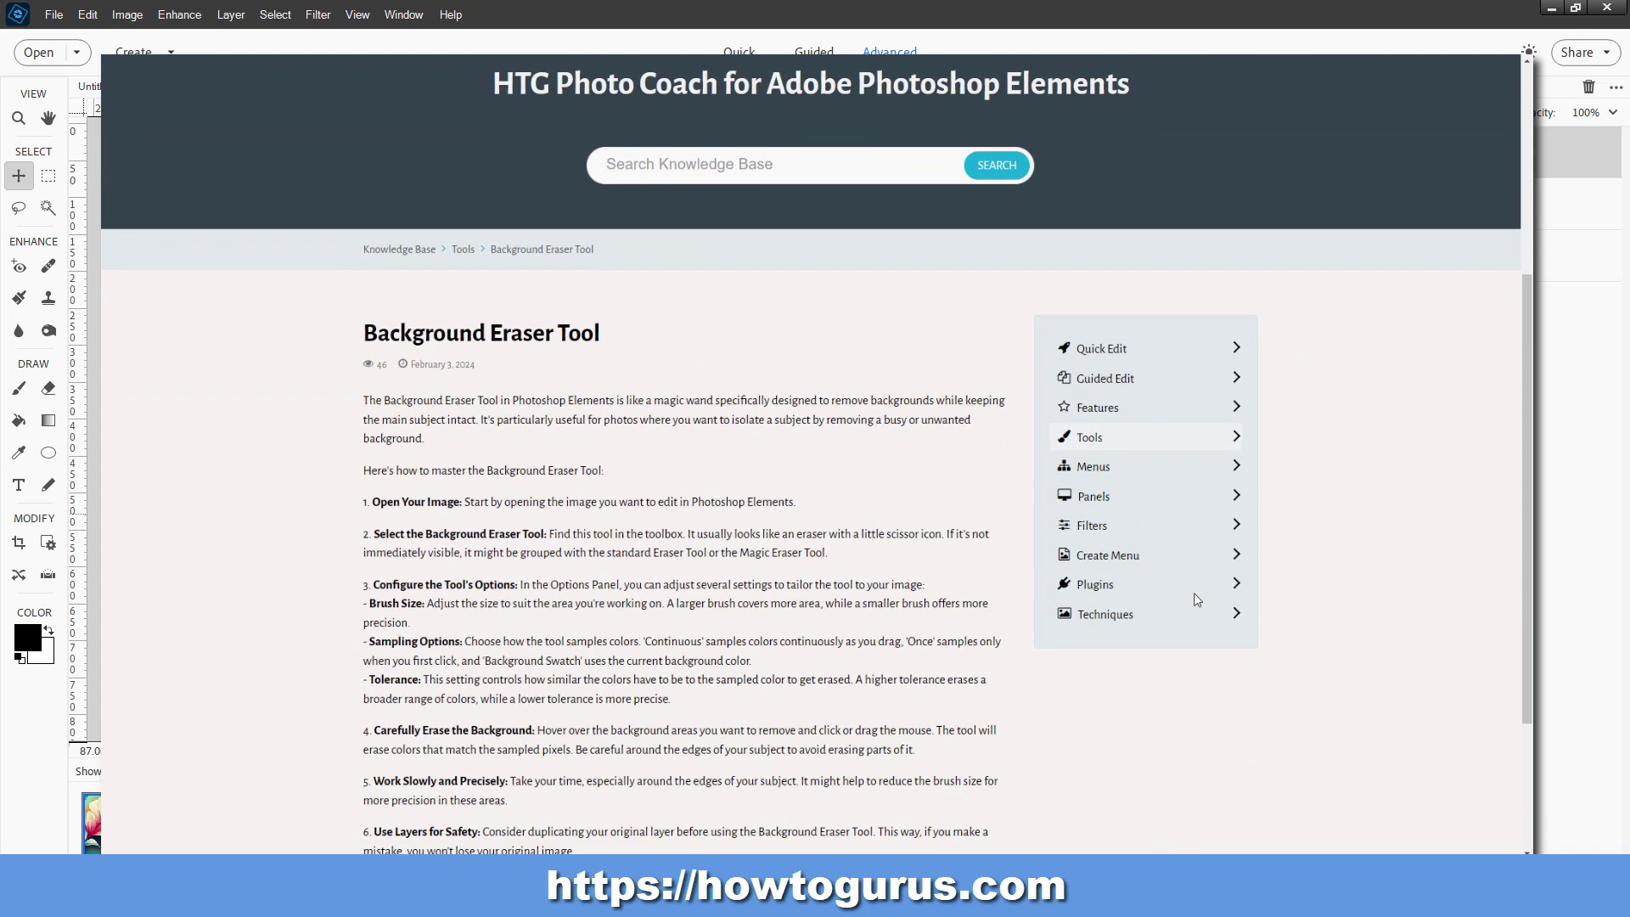
{"action": "left_click", "coordinate": [1157, 588]}
{"action": "scroll", "coordinate": [1214, 586], "scroll_direction": "down", "scroll_amount": 2}
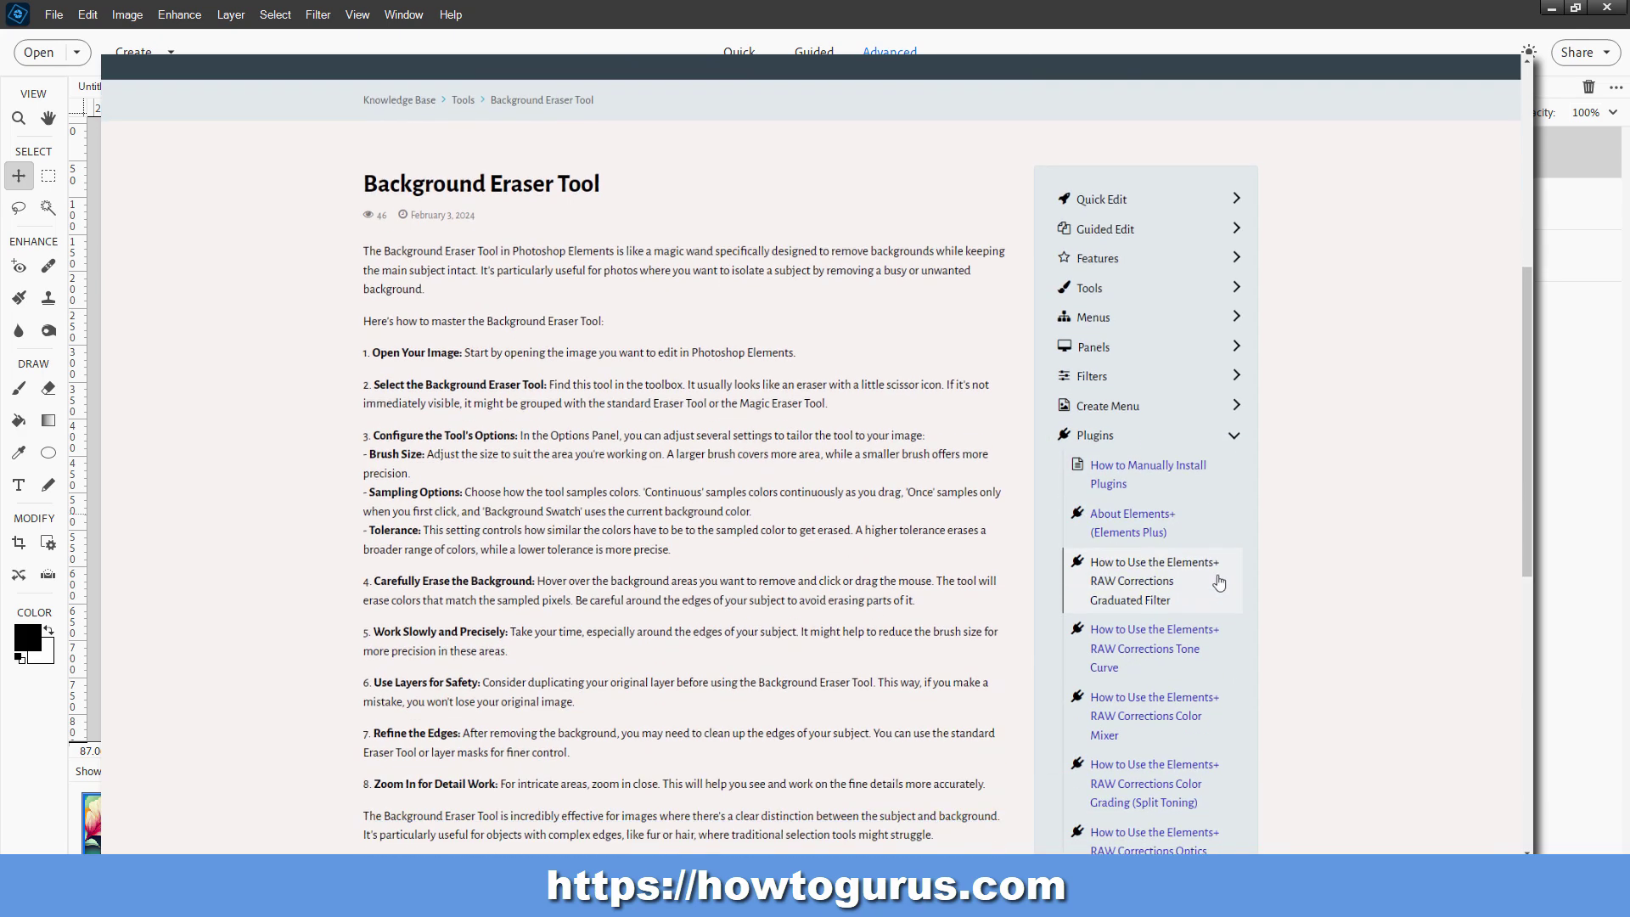
{"action": "scroll", "coordinate": [1219, 583], "scroll_direction": "down", "scroll_amount": 2}
{"action": "scroll", "coordinate": [1219, 582], "scroll_direction": "up", "scroll_amount": 5}
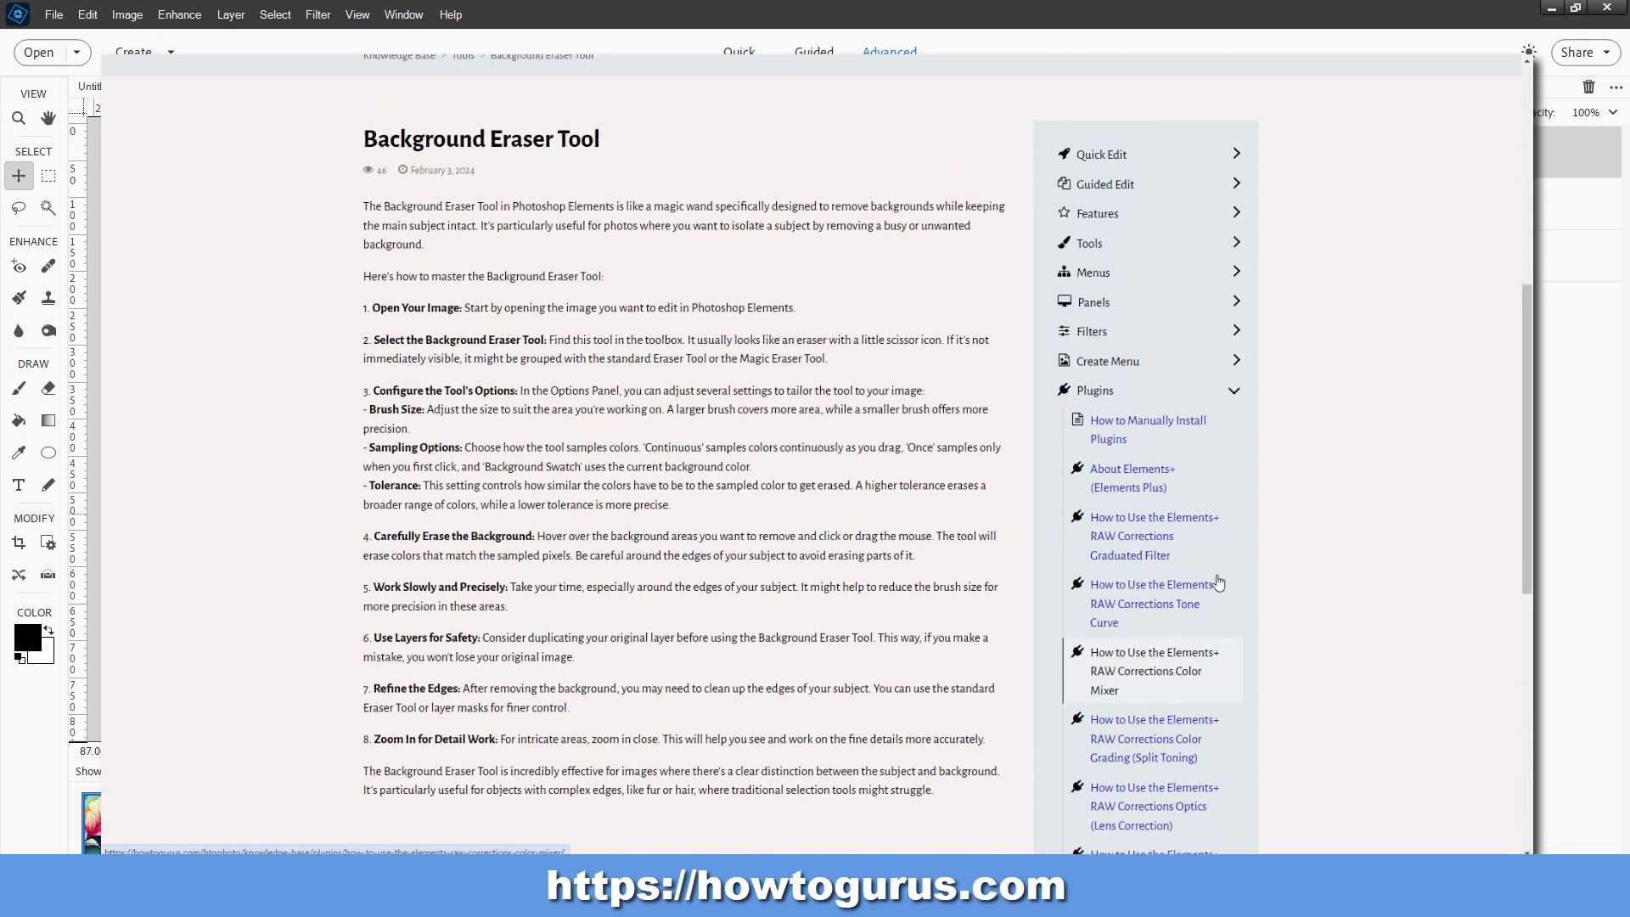